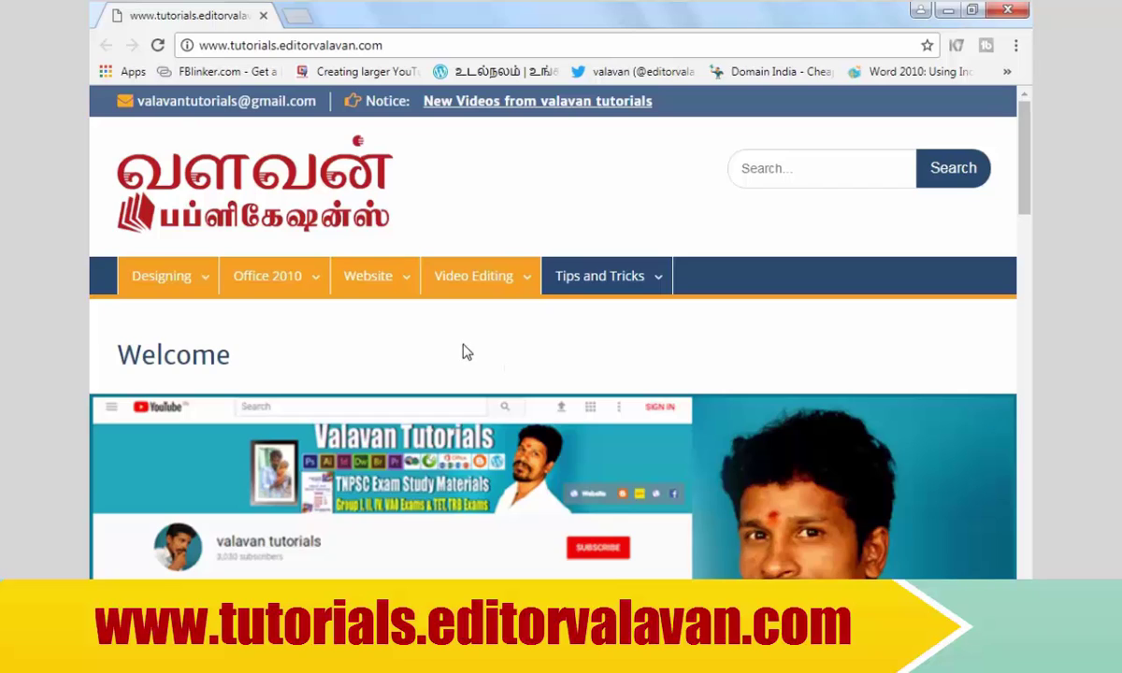
Step: Scroll to the Downloads section and open the Photoshop 7 tutorial page in a new tab
scroll(577, 349, down, 3)
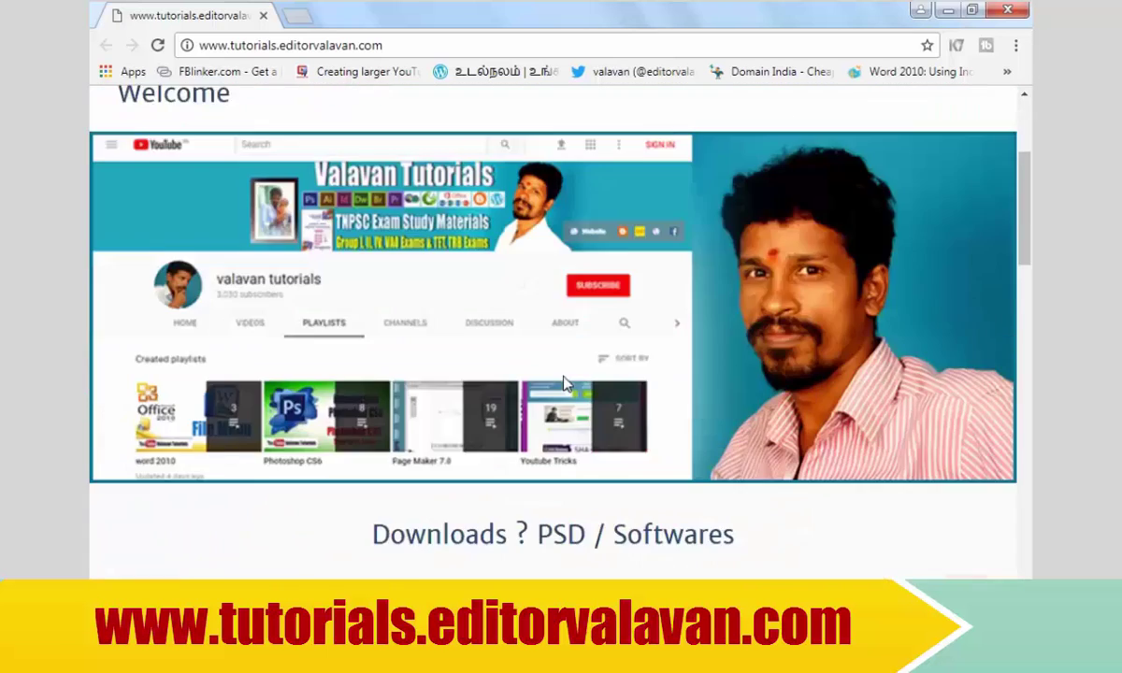
scroll(566, 384, down, 4)
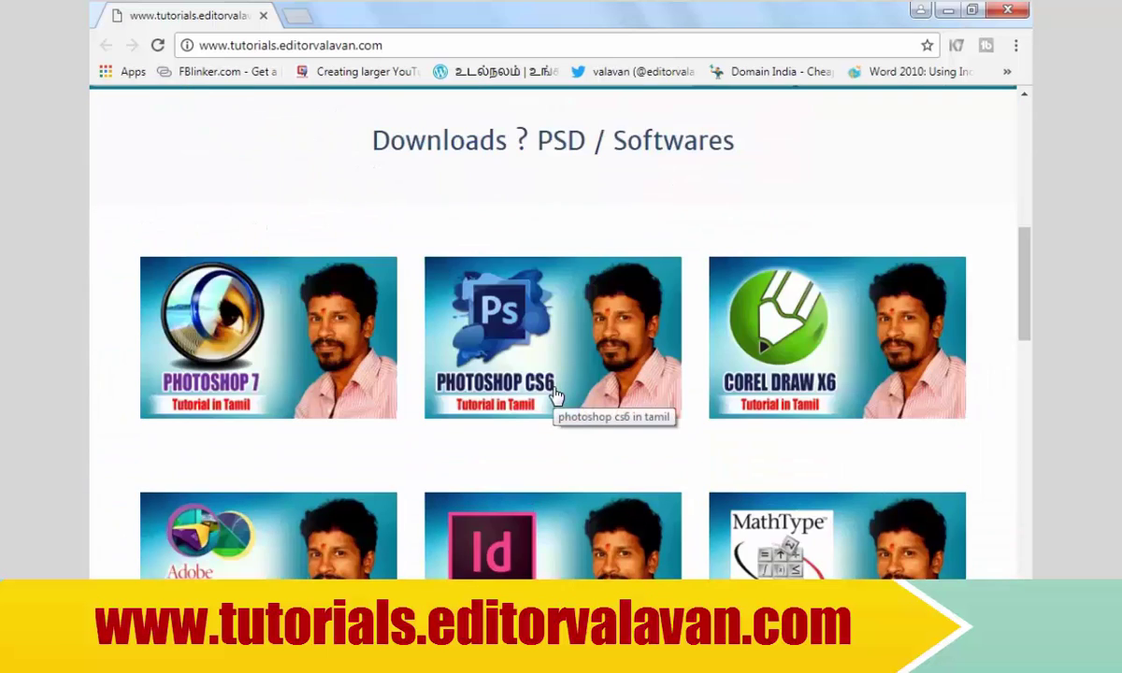
click(313, 366)
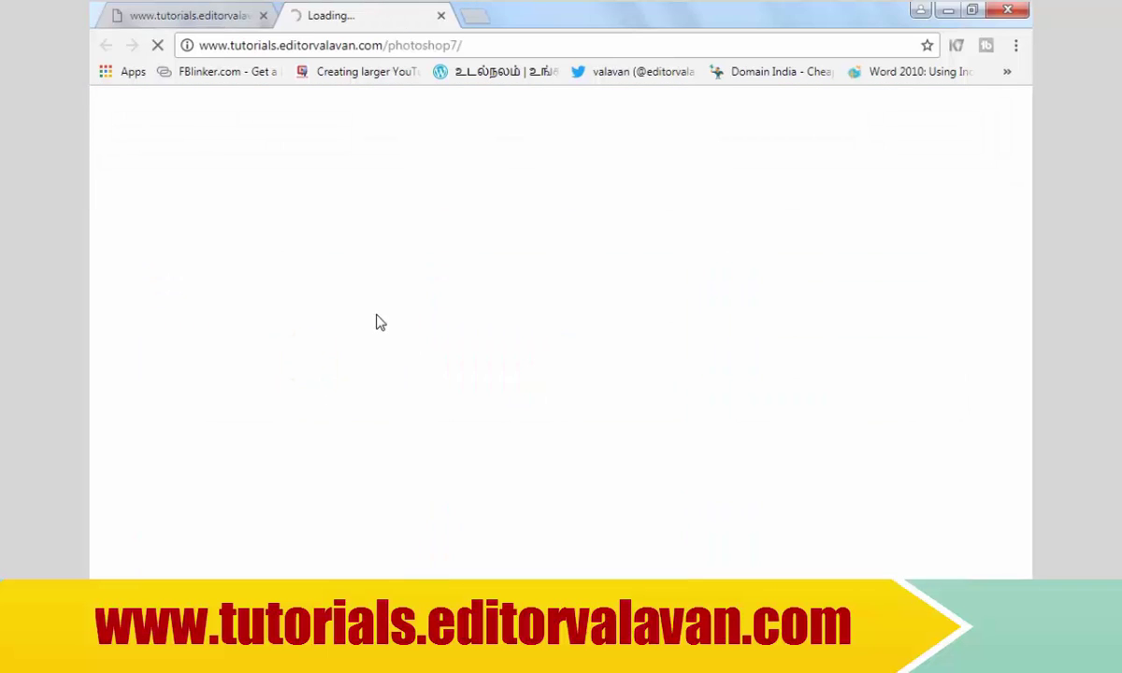
scroll(449, 338, down, 4)
scroll(468, 348, down, 4)
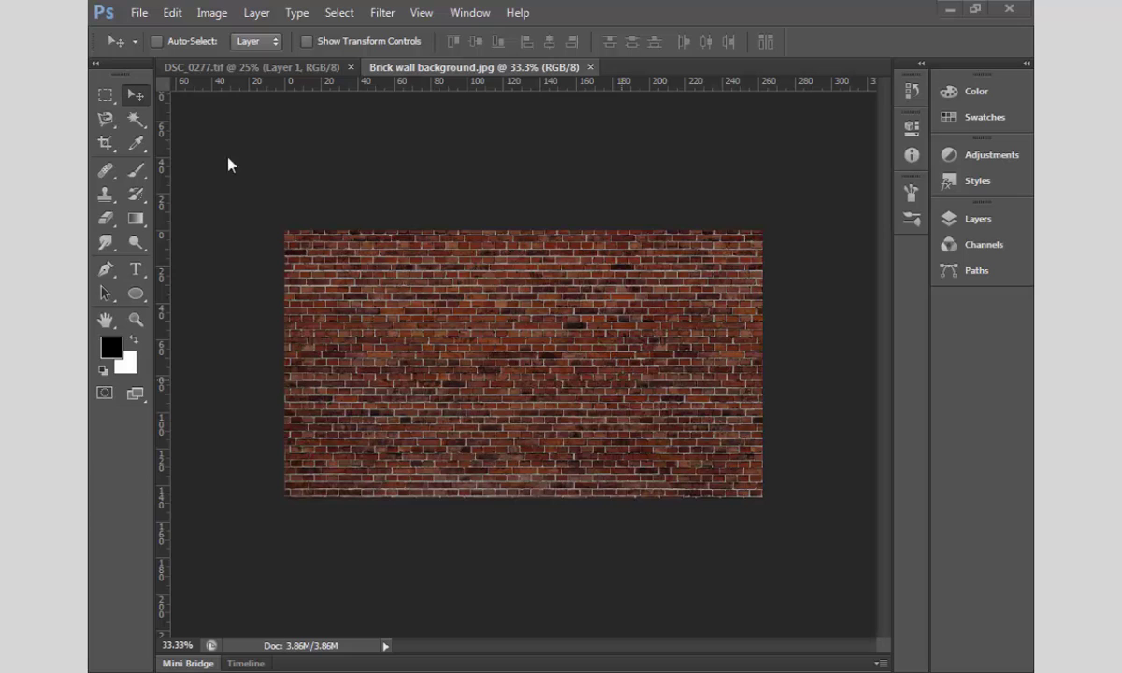
Step: In DSC_0277.tif, select Layer 1 in the Layers panel and shift the portrait left
click(310, 75)
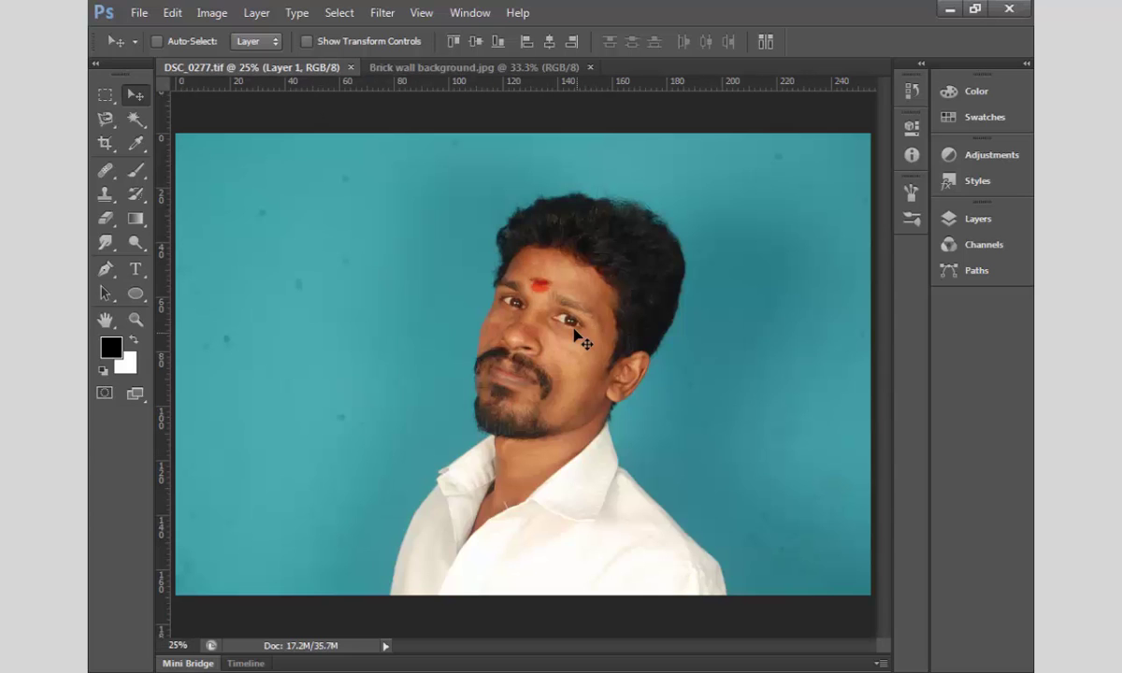
right_click(582, 343)
click(441, 351)
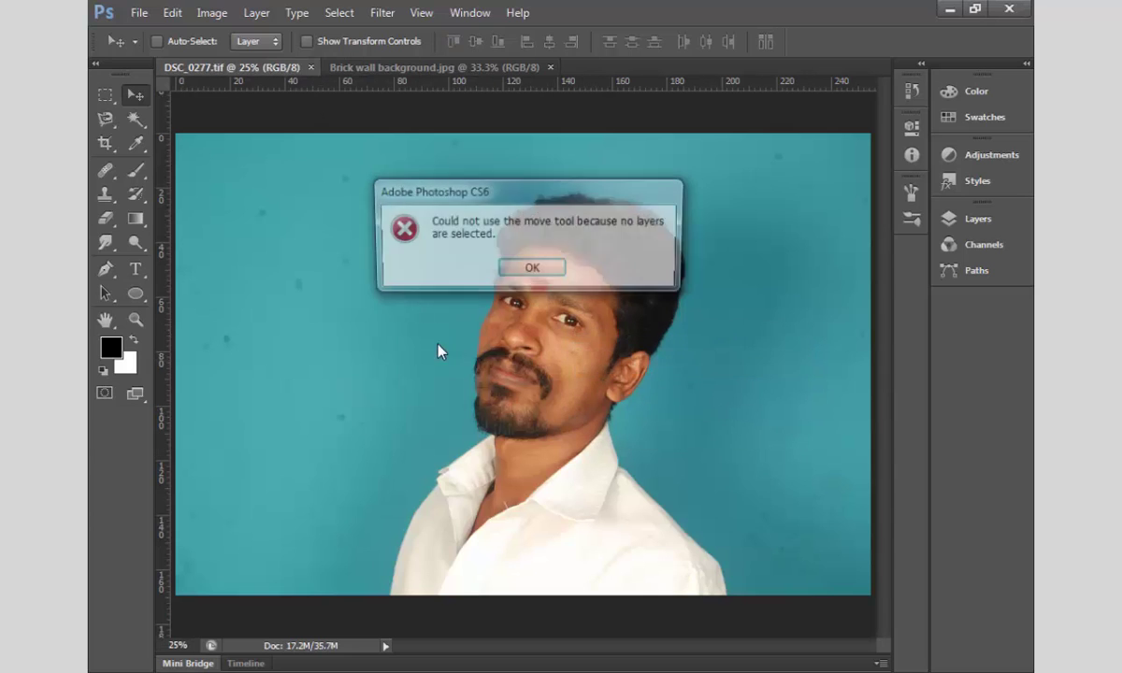
key(Return)
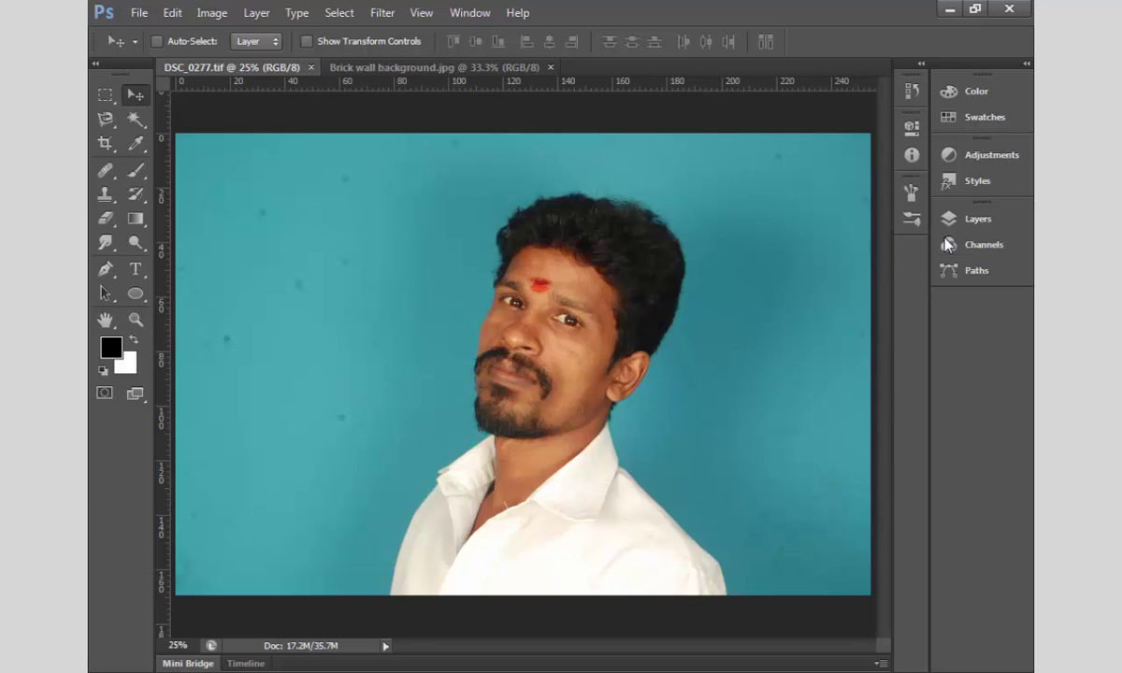
click(975, 220)
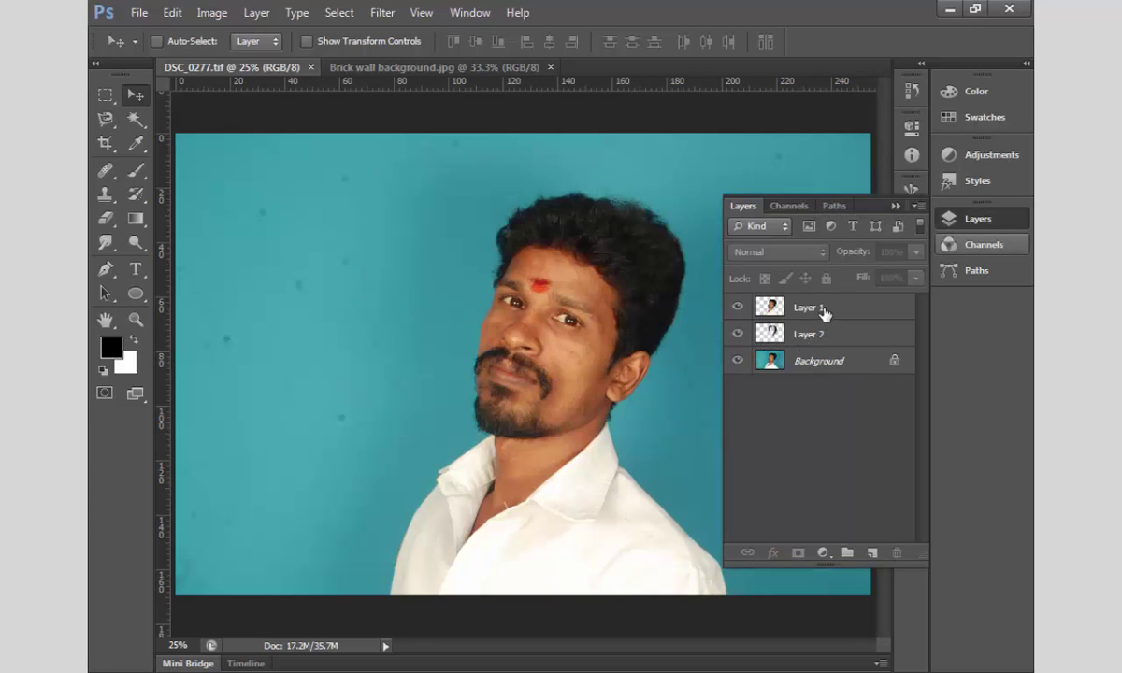
click(823, 311)
drag(613, 317, 582, 322)
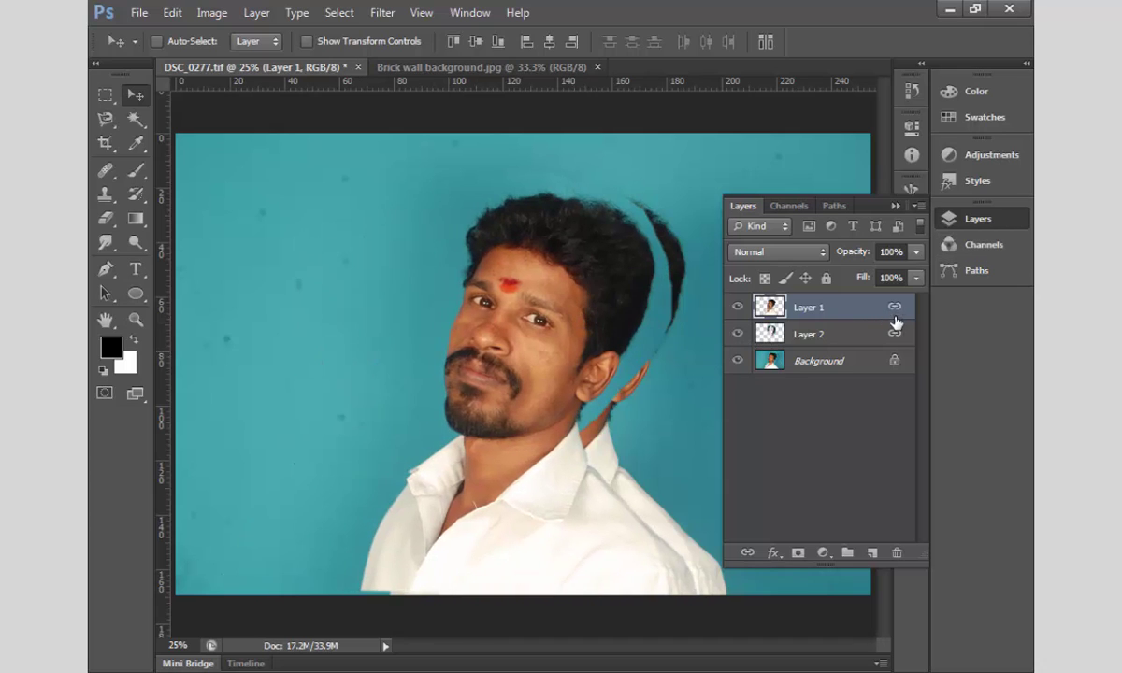
Step: Unlink Layer 1, drag it onto the brick wall document, and hide the panels
right_click(862, 312)
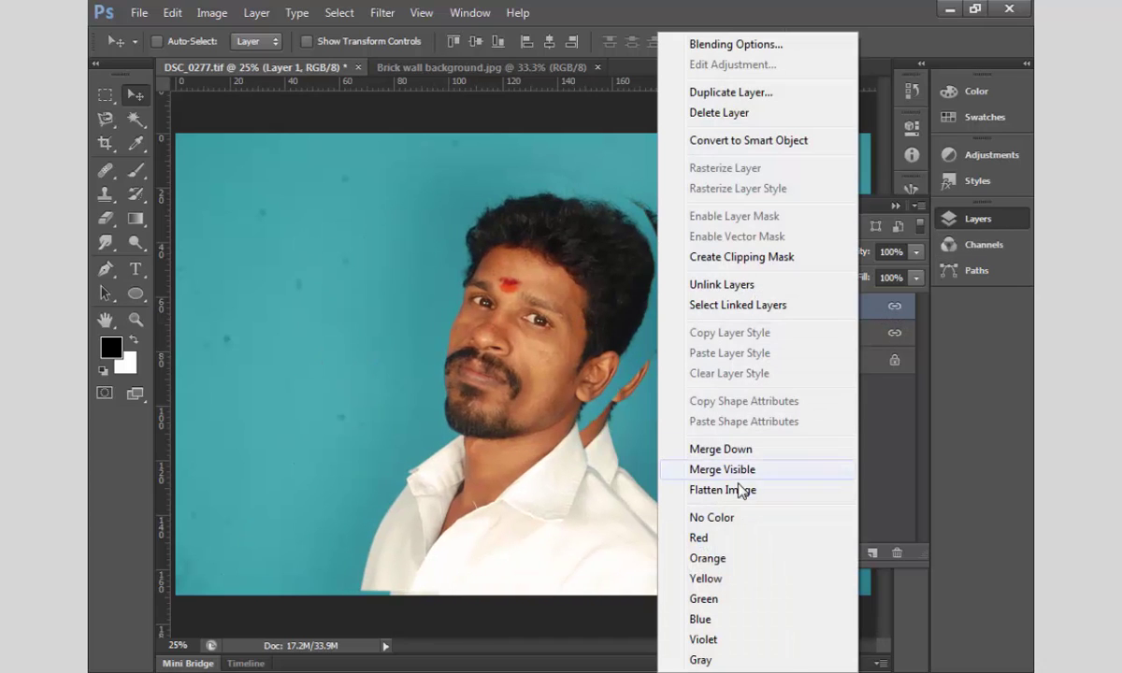
click(755, 285)
right_click(588, 322)
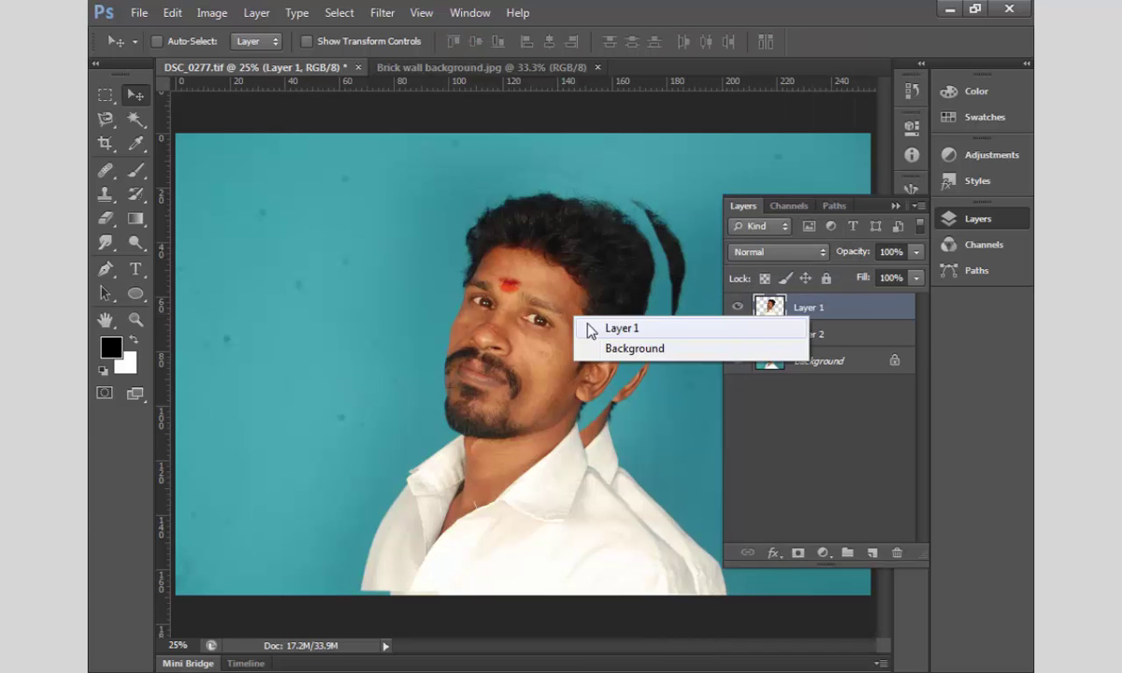
click(617, 325)
mouse_move(590, 322)
mouse_down()
mouse_move(552, 312)
mouse_move(309, 77)
mouse_up()
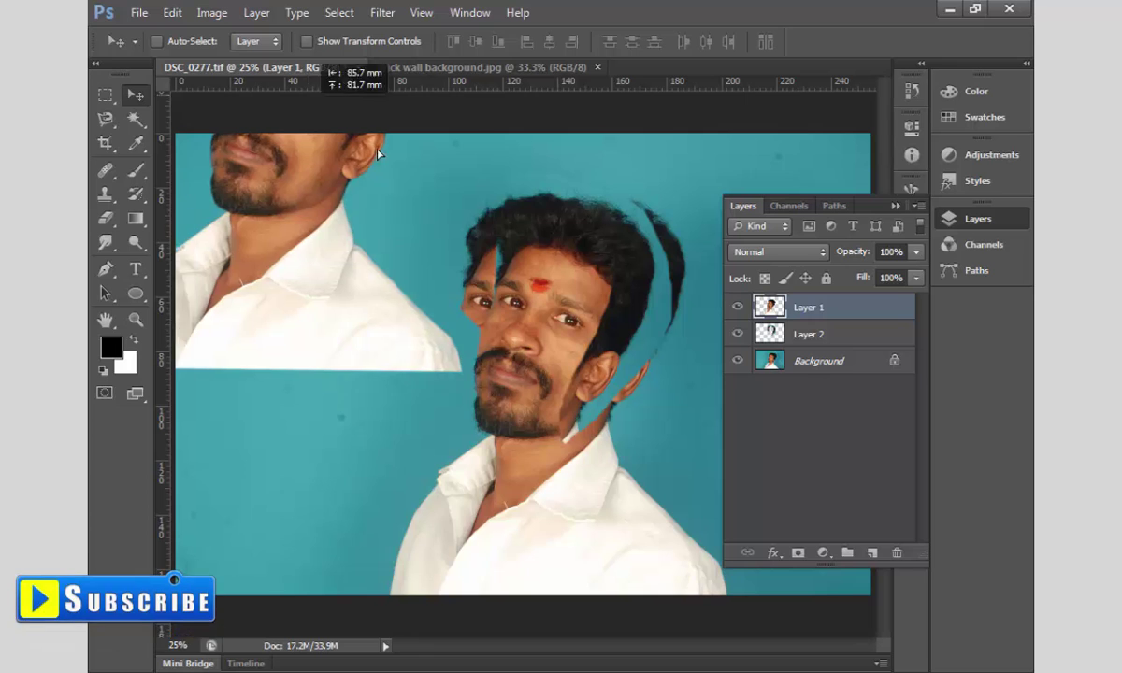
mouse_move(308, 76)
mouse_down()
mouse_move(502, 75)
mouse_move(526, 264)
mouse_up()
key(Tab)
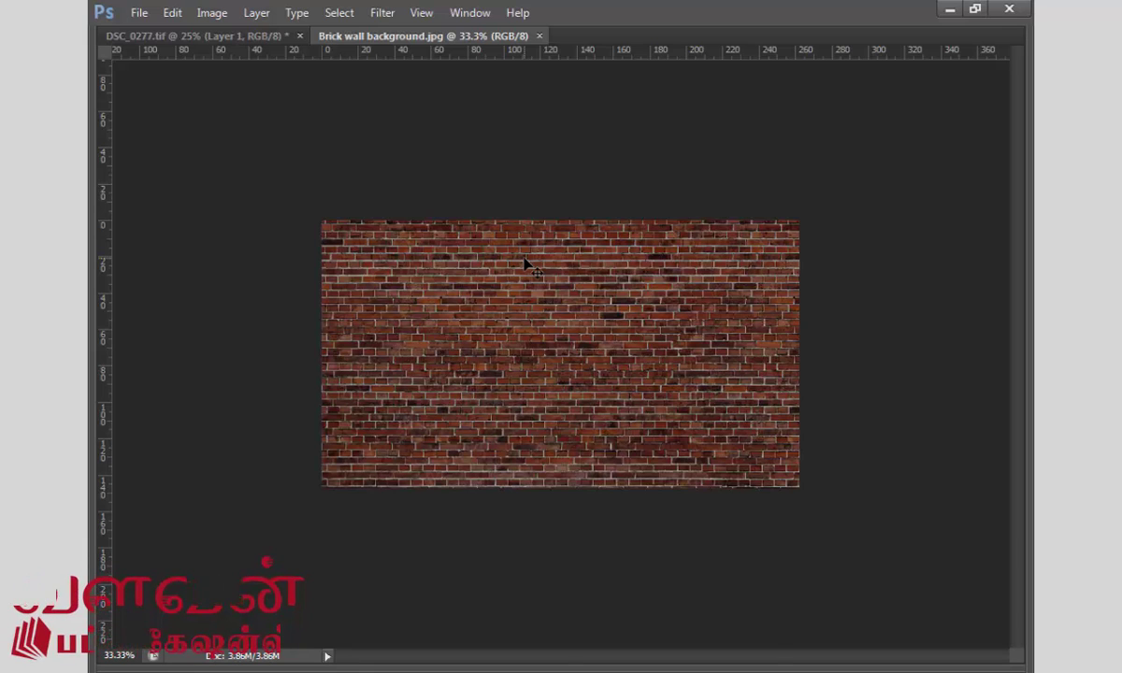
Step: Brighten the brick wall with a Curves midpoint lift from input 139 to output 167
key(ctrl+0)
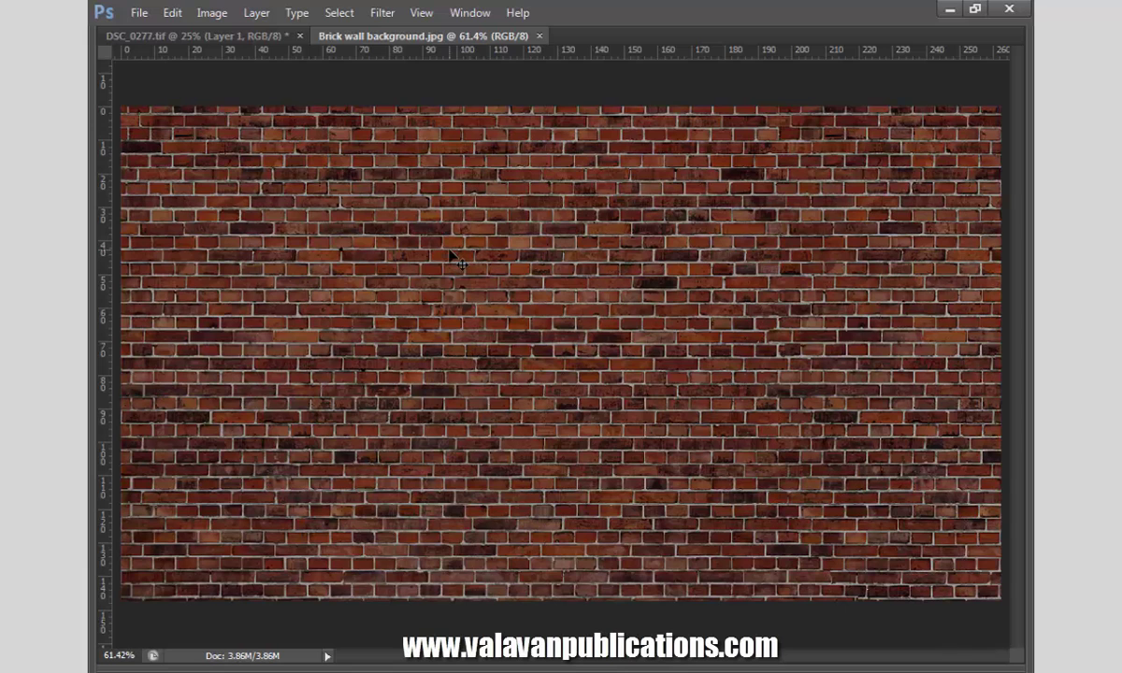
click(212, 12)
mouse_move(240, 58)
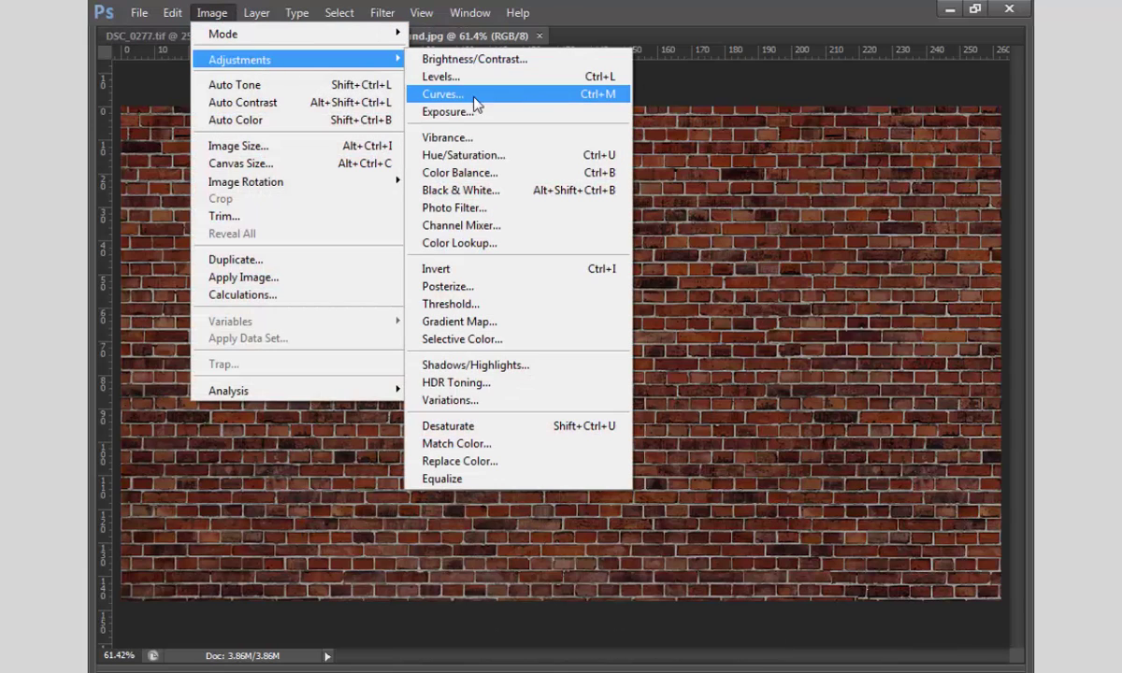
click(588, 96)
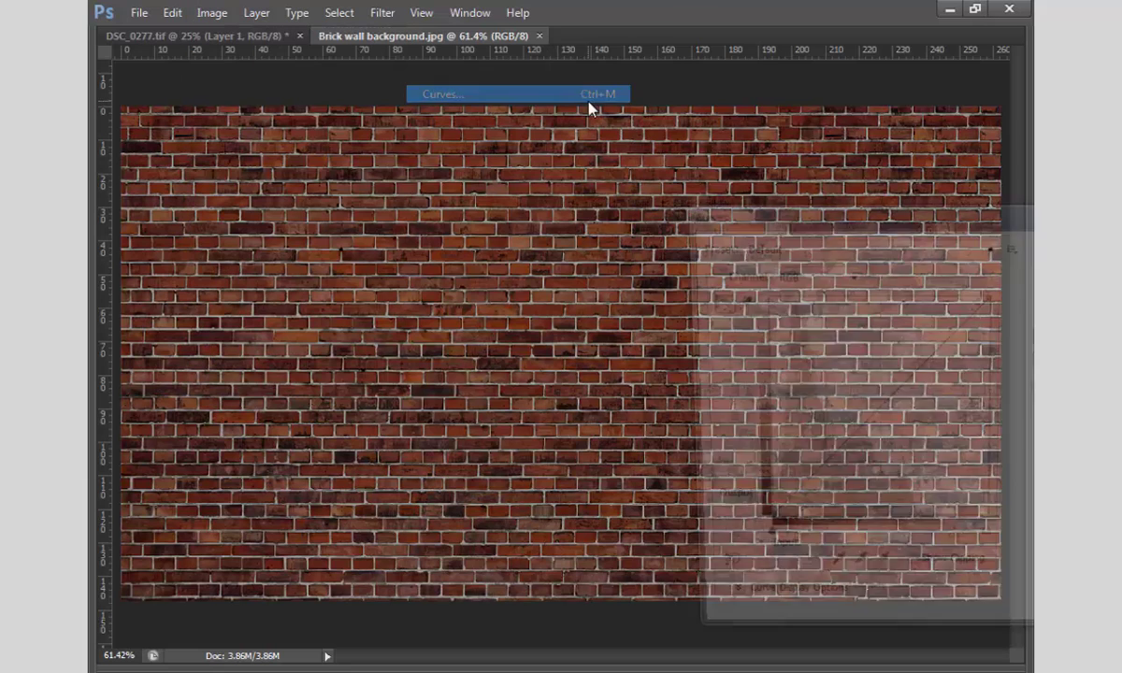
drag(872, 210, 792, 197)
drag(819, 378, 801, 340)
click(991, 236)
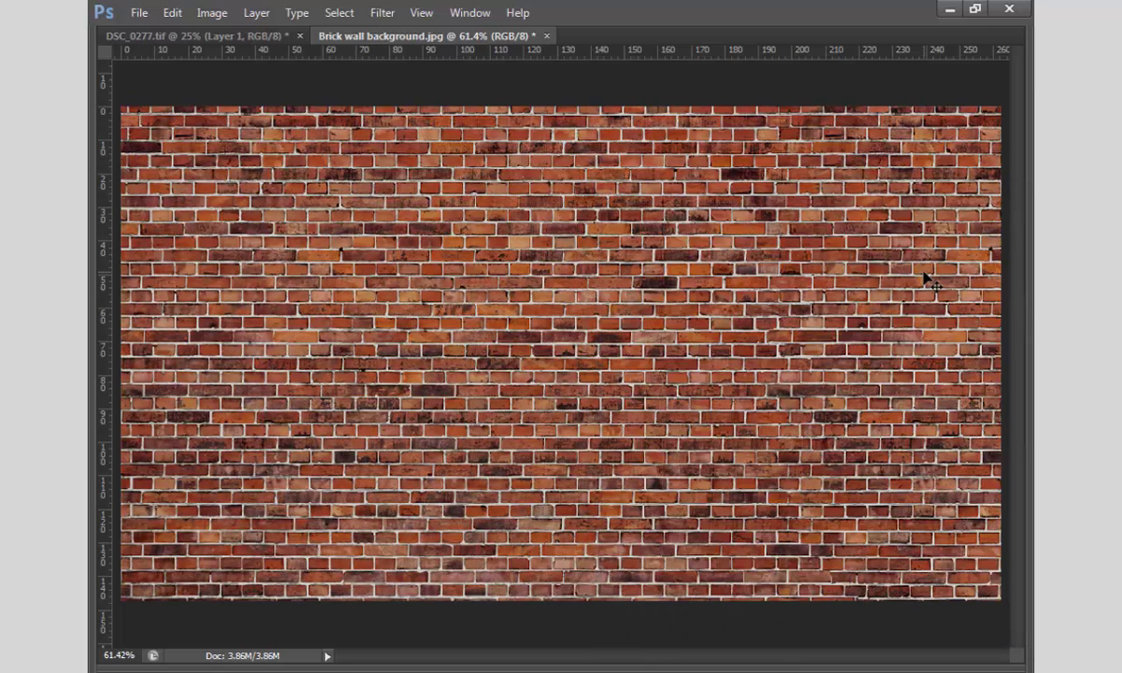
key(ctrl+minus)
key(ctrl+minus)
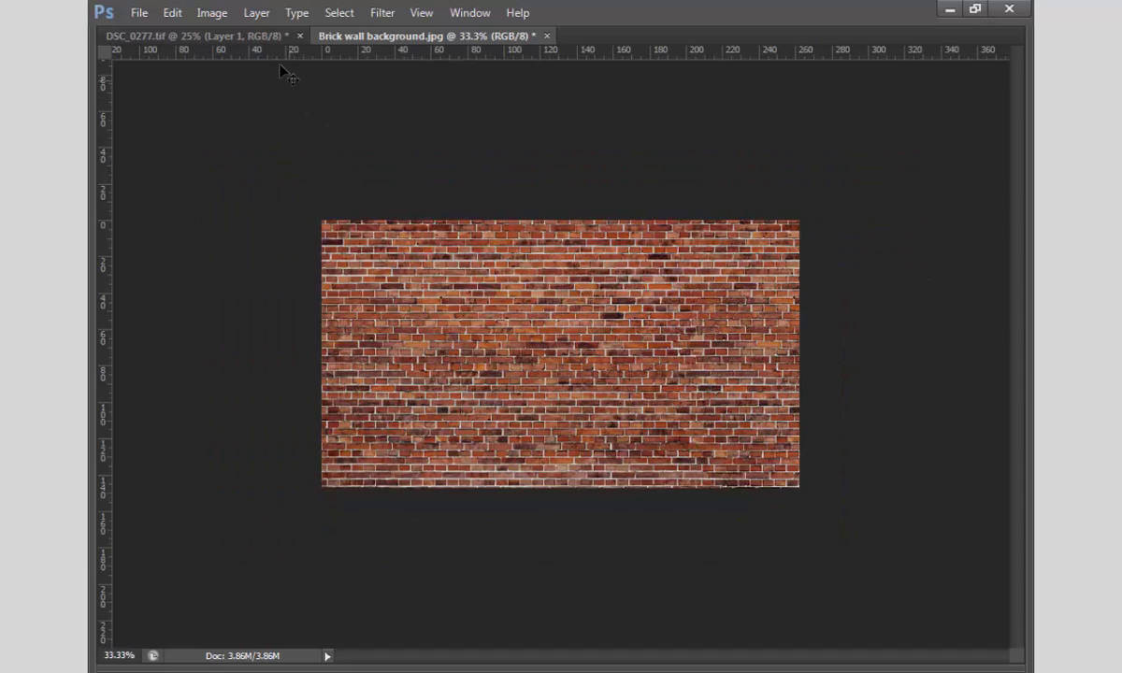
Step: Select all and Free Transform the bricks up to about 450.9 × 253.2 mm
click(339, 12)
click(360, 33)
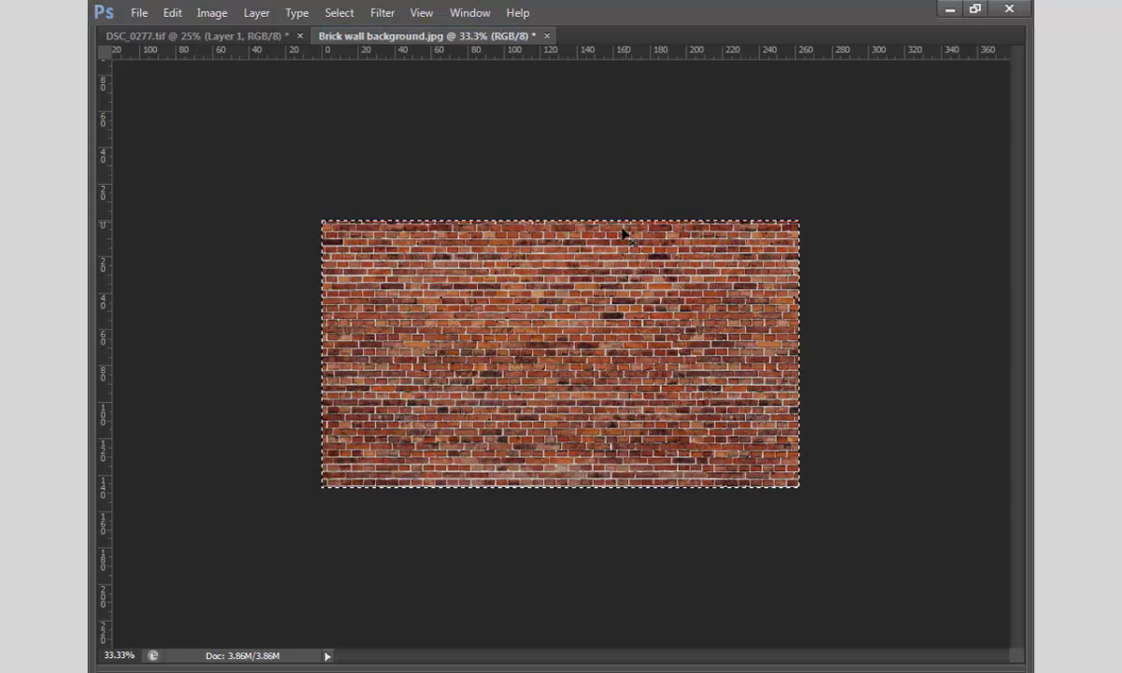
click(172, 13)
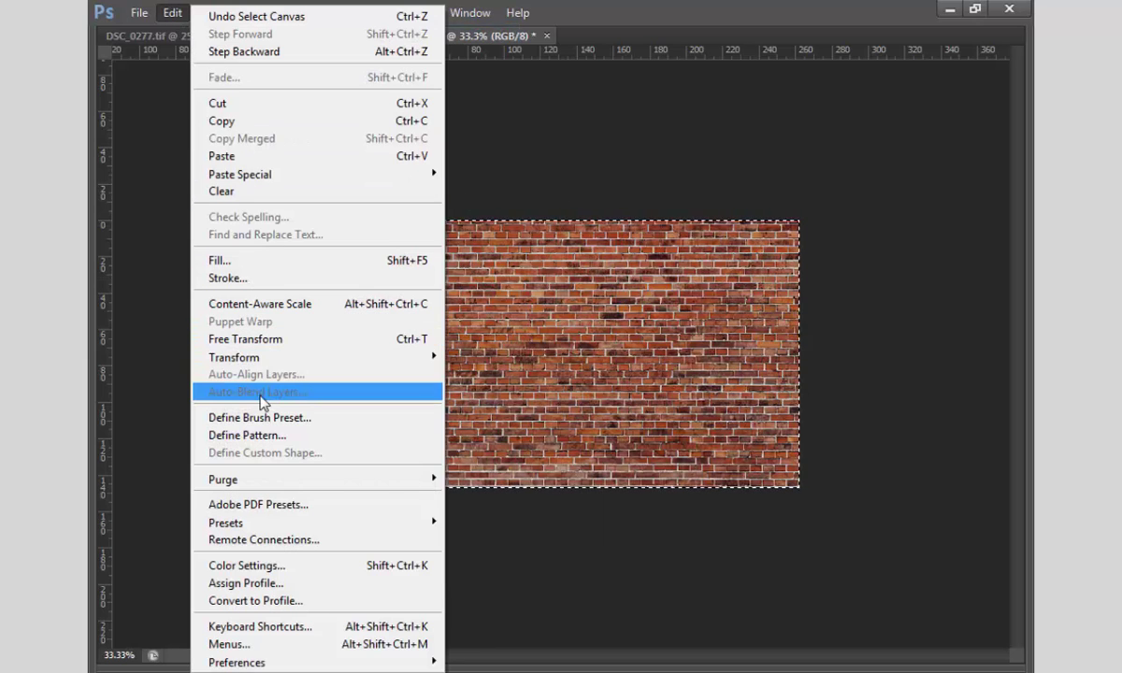
click(303, 341)
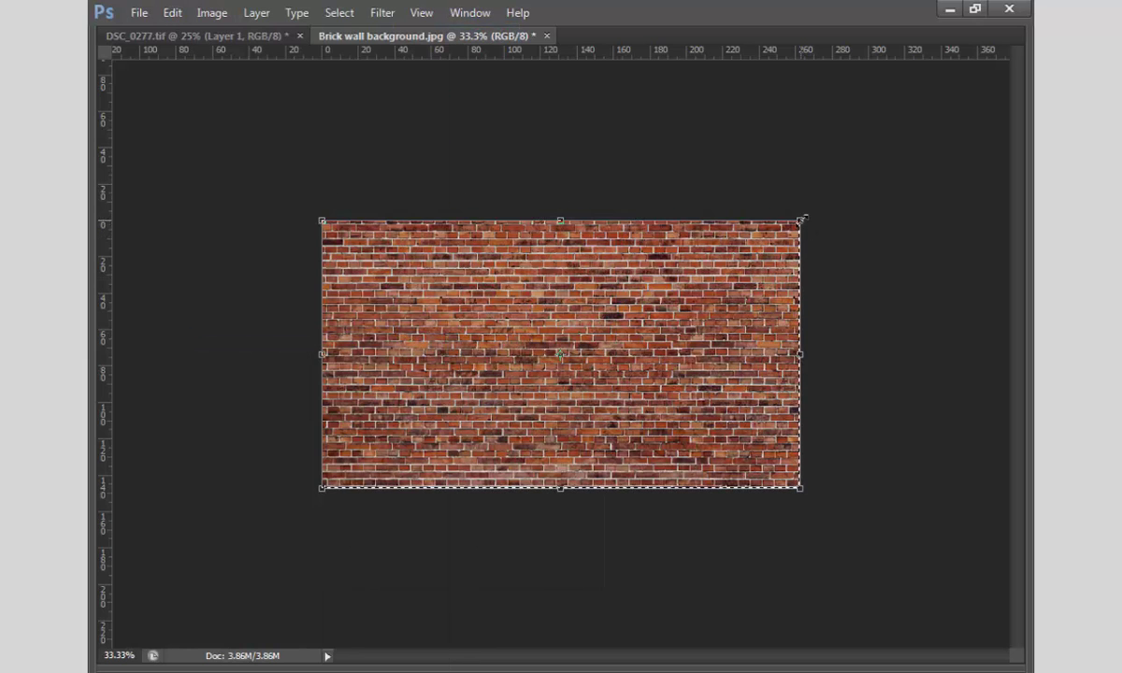
drag(800, 222, 985, 141)
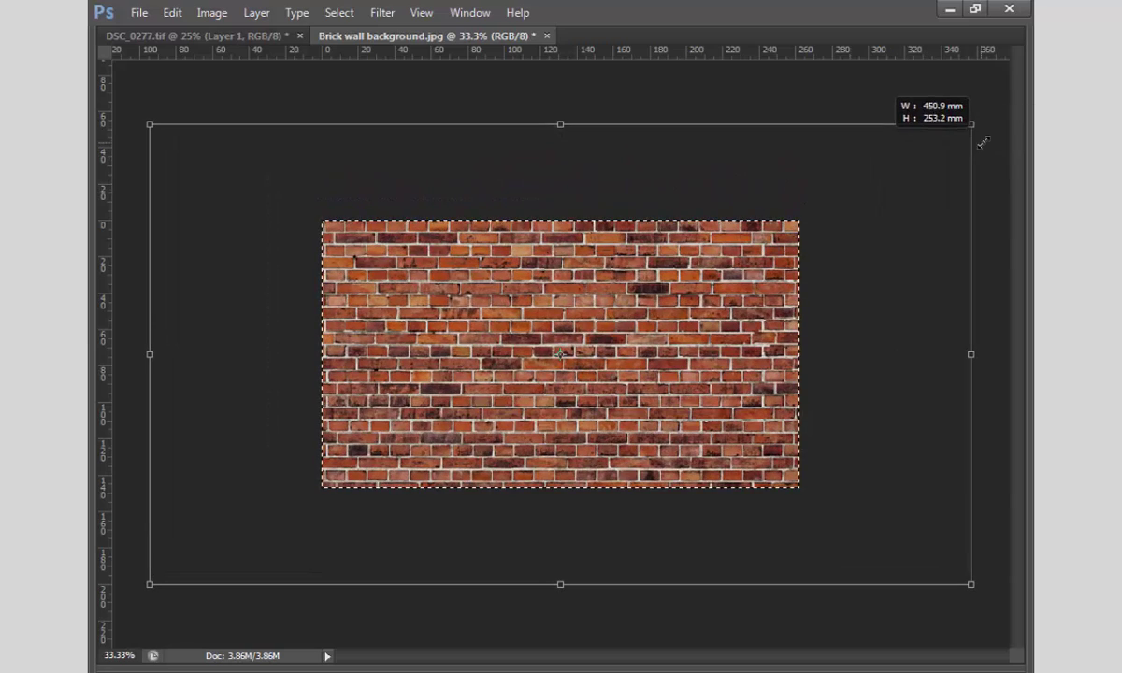
drag(560, 121, 560, 107)
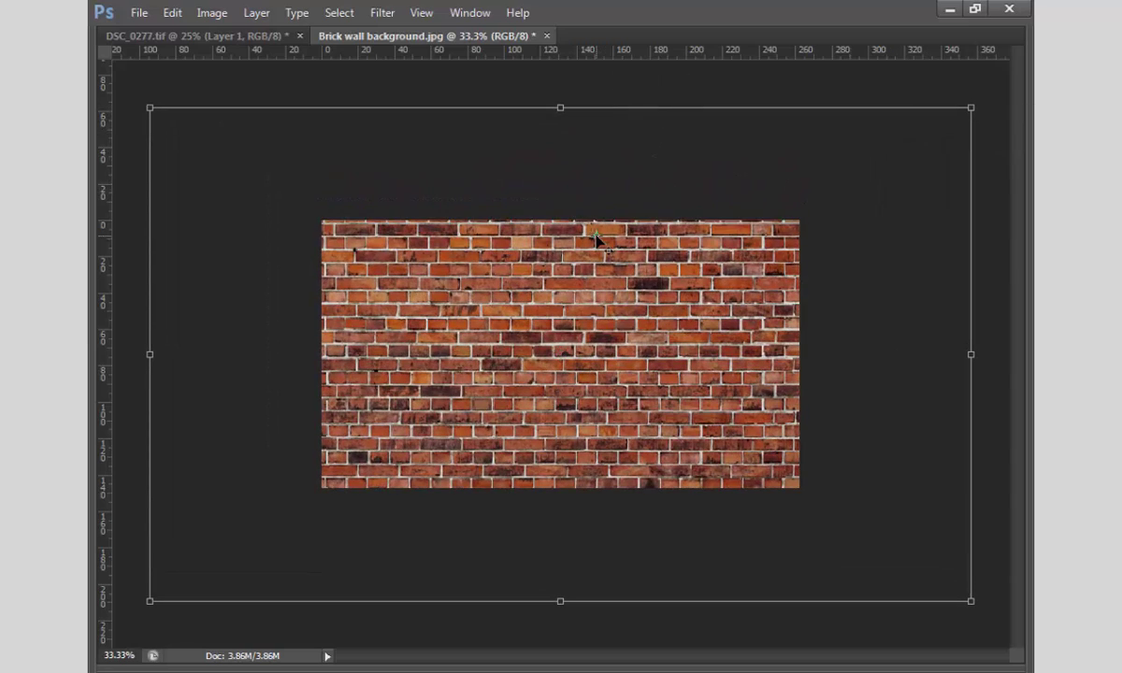
key(Return)
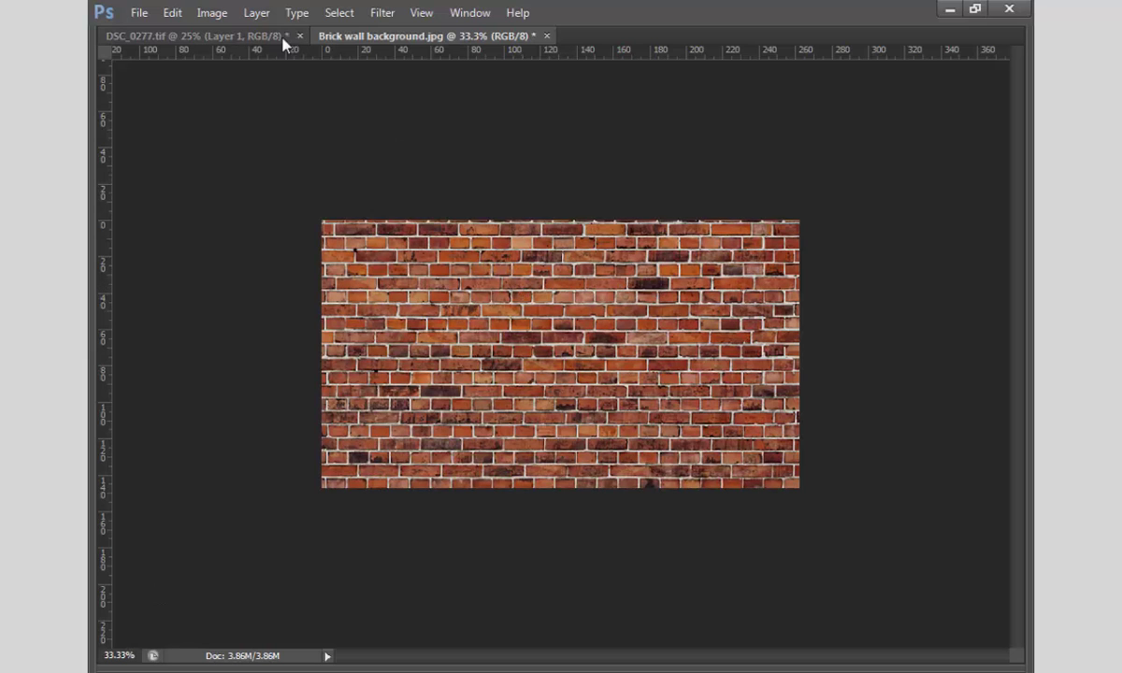
Step: Bring the portrait layer over the brick wall and shrink it with Free Transform
click(251, 38)
drag(516, 211, 390, 42)
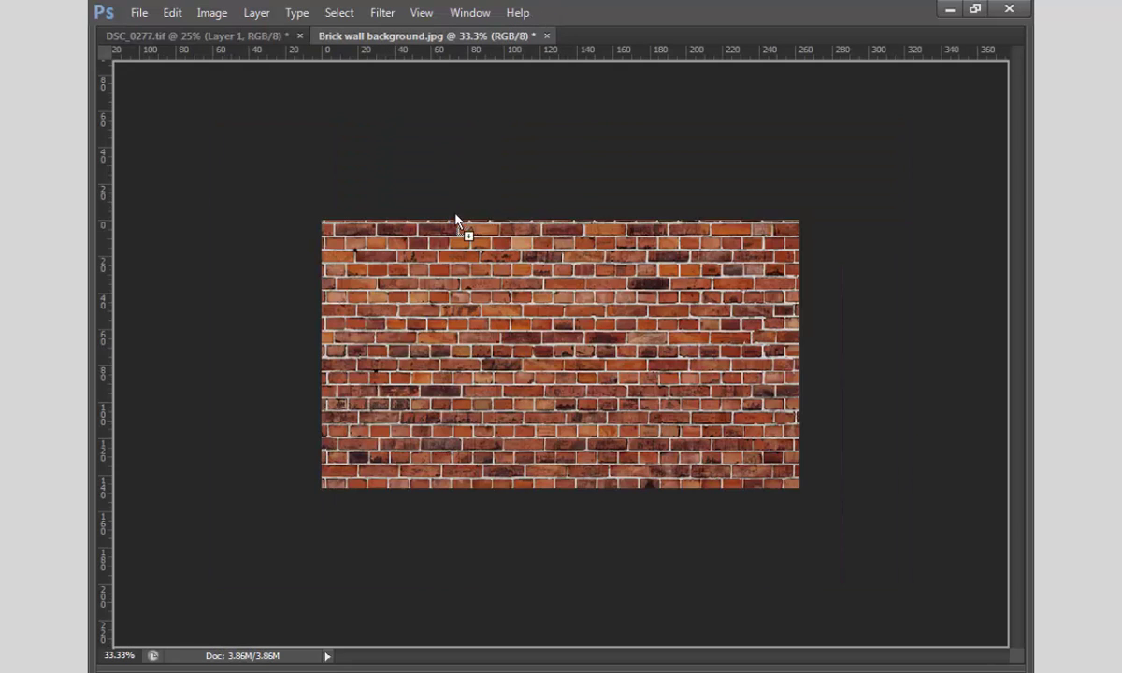
mouse_move(390, 42)
mouse_down()
mouse_move(436, 266)
mouse_move(539, 279)
mouse_move(520, 292)
mouse_up()
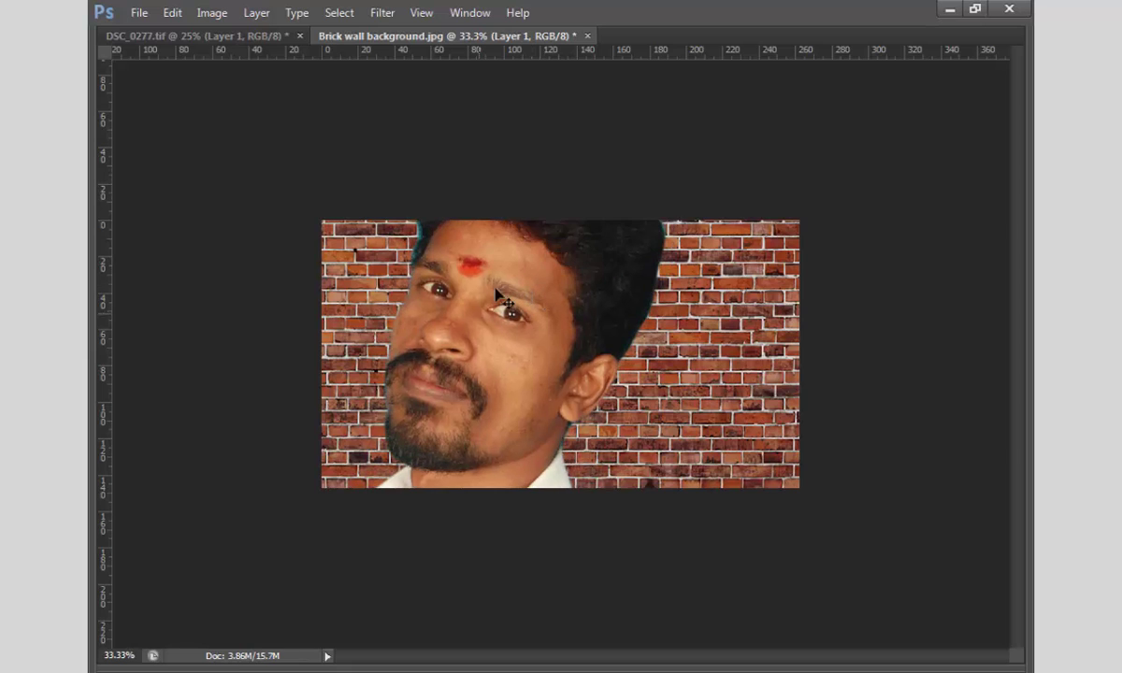
click(177, 15)
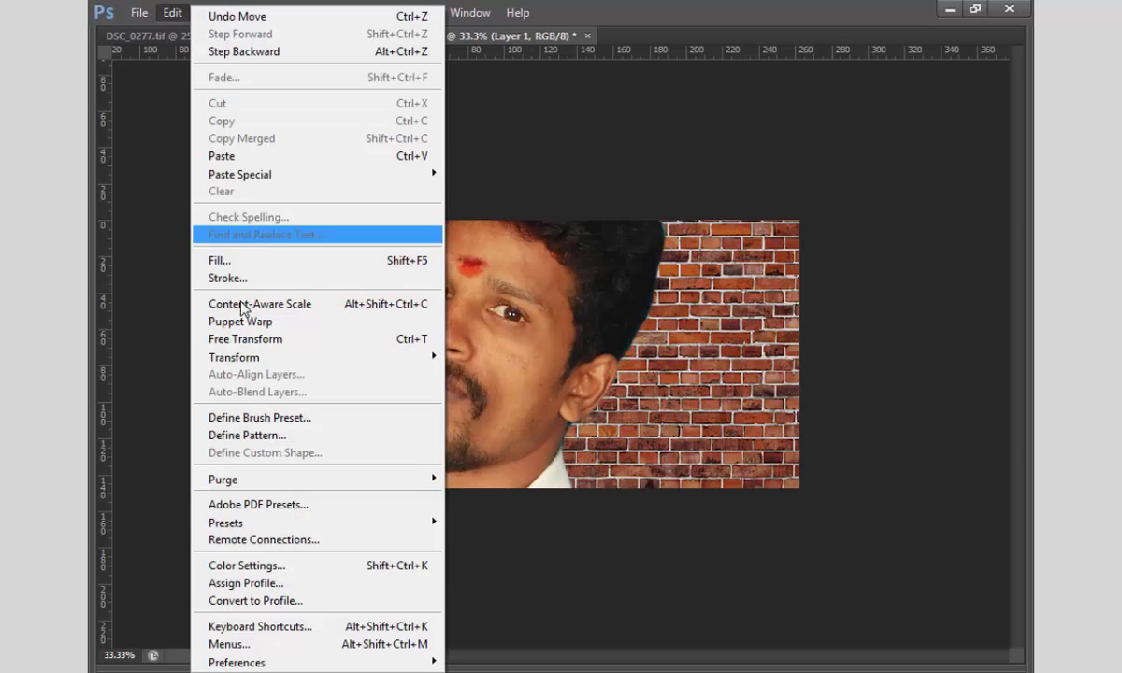
mouse_move(234, 357)
click(245, 339)
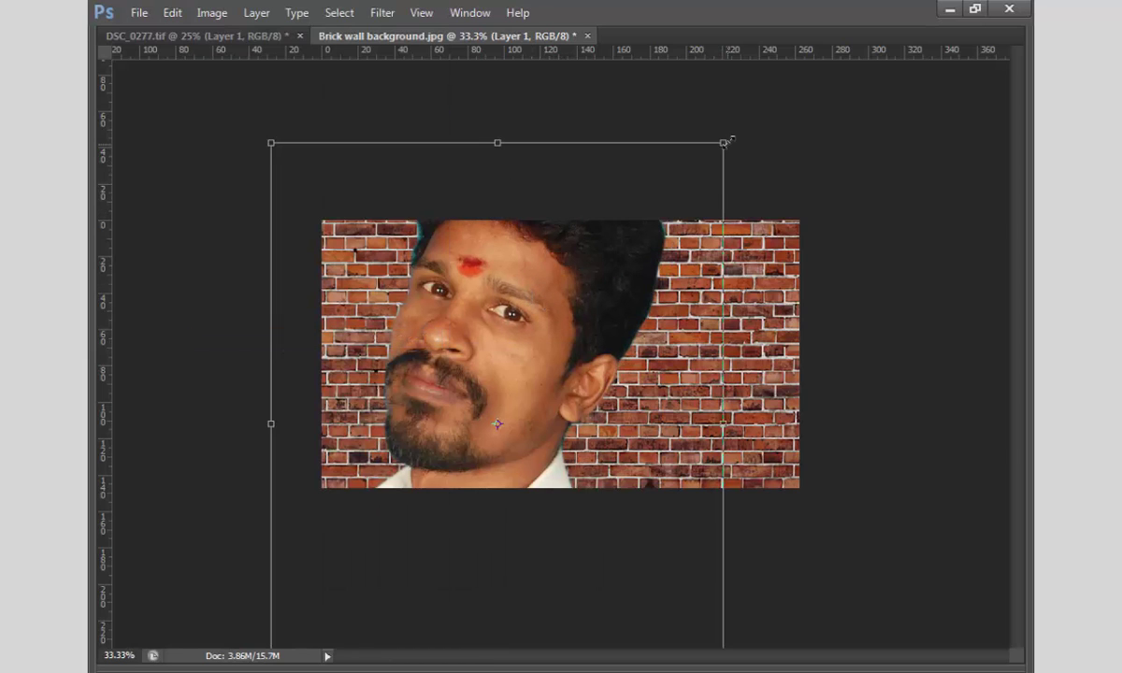
drag(722, 142, 627, 270)
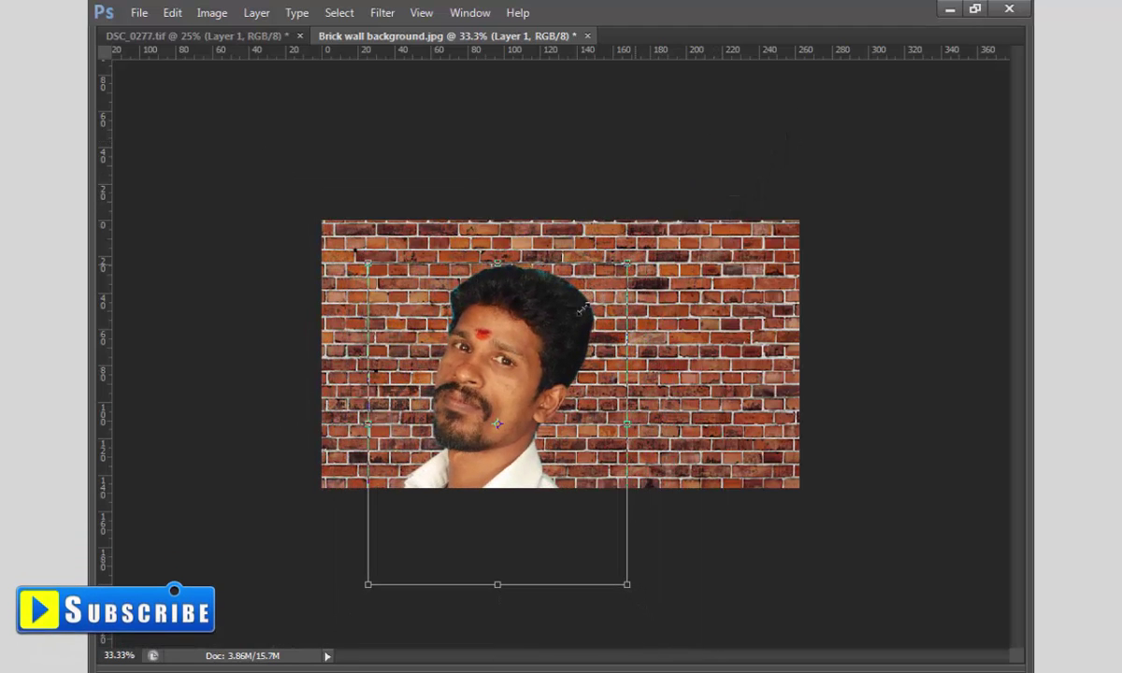
drag(519, 365, 468, 336)
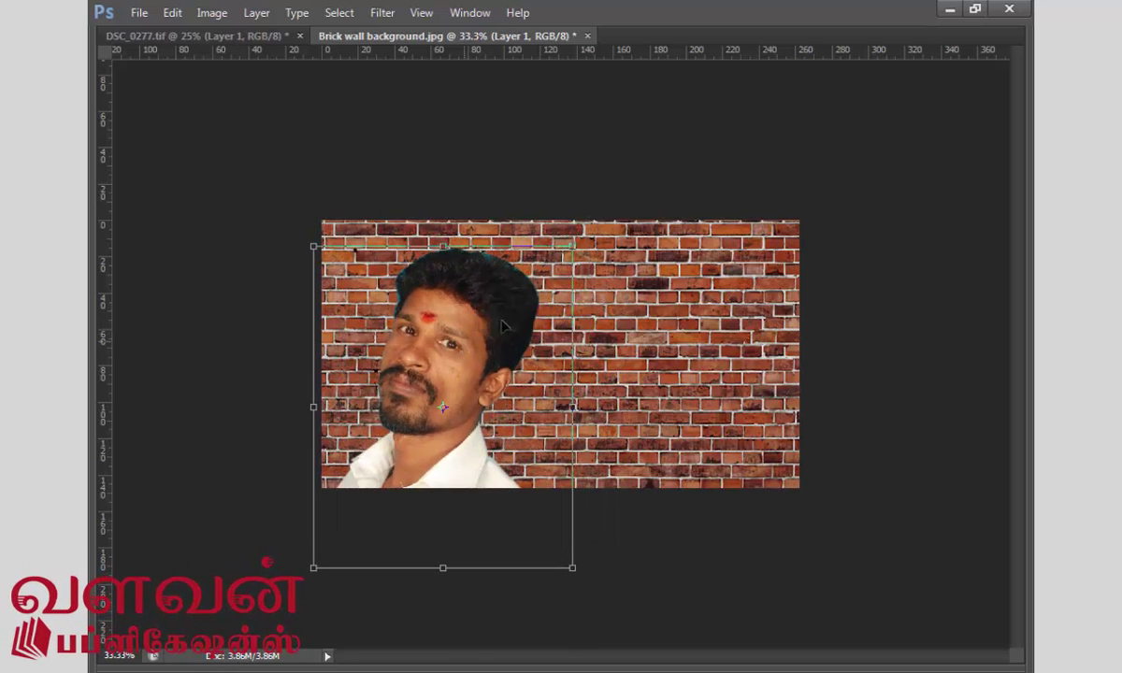
drag(572, 239, 591, 242)
key(Return)
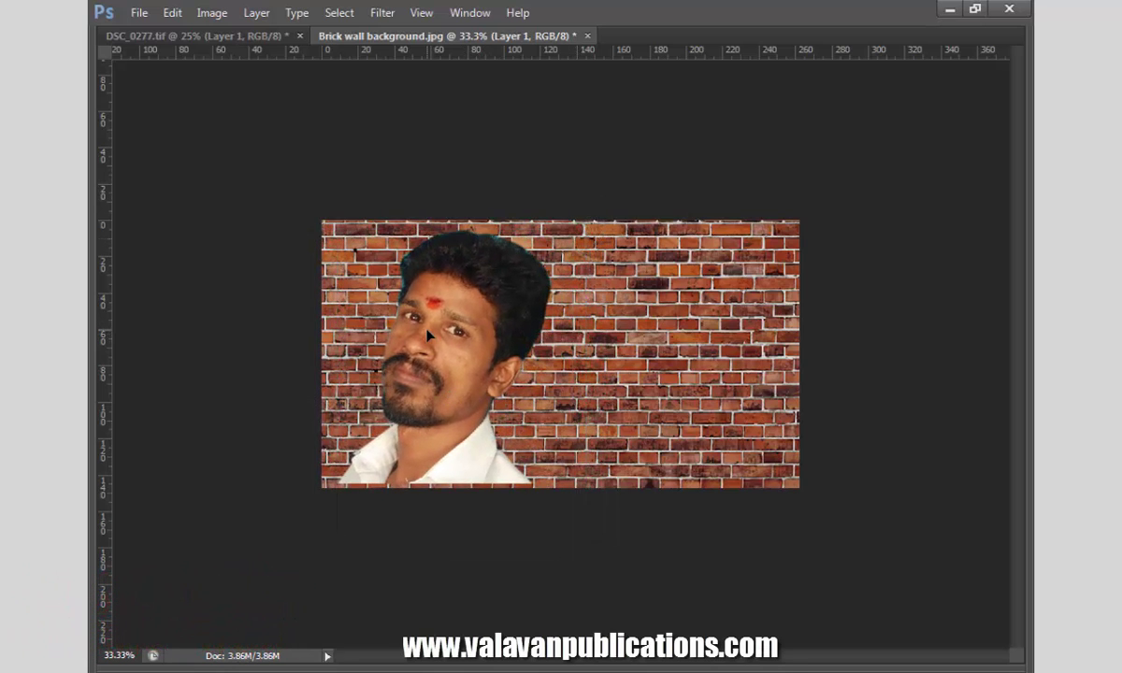
Step: Refine the portrait's size and left-side position with repeated Ctrl+T transforms
drag(472, 314, 505, 257)
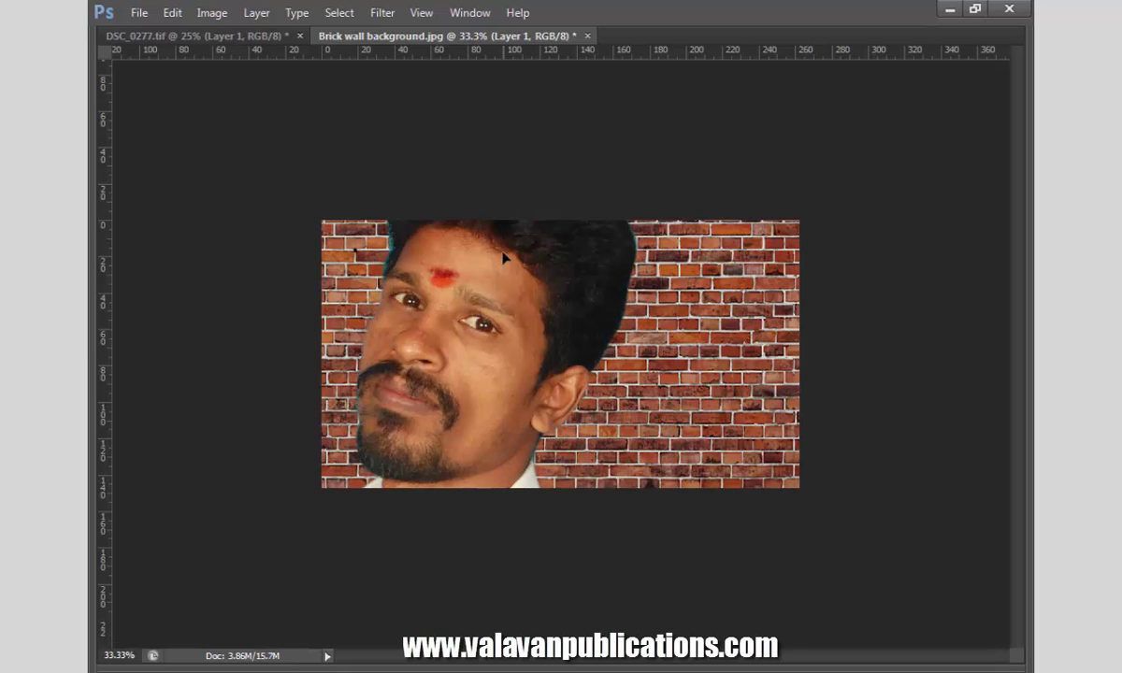
key(ctrl+t)
drag(694, 153, 601, 266)
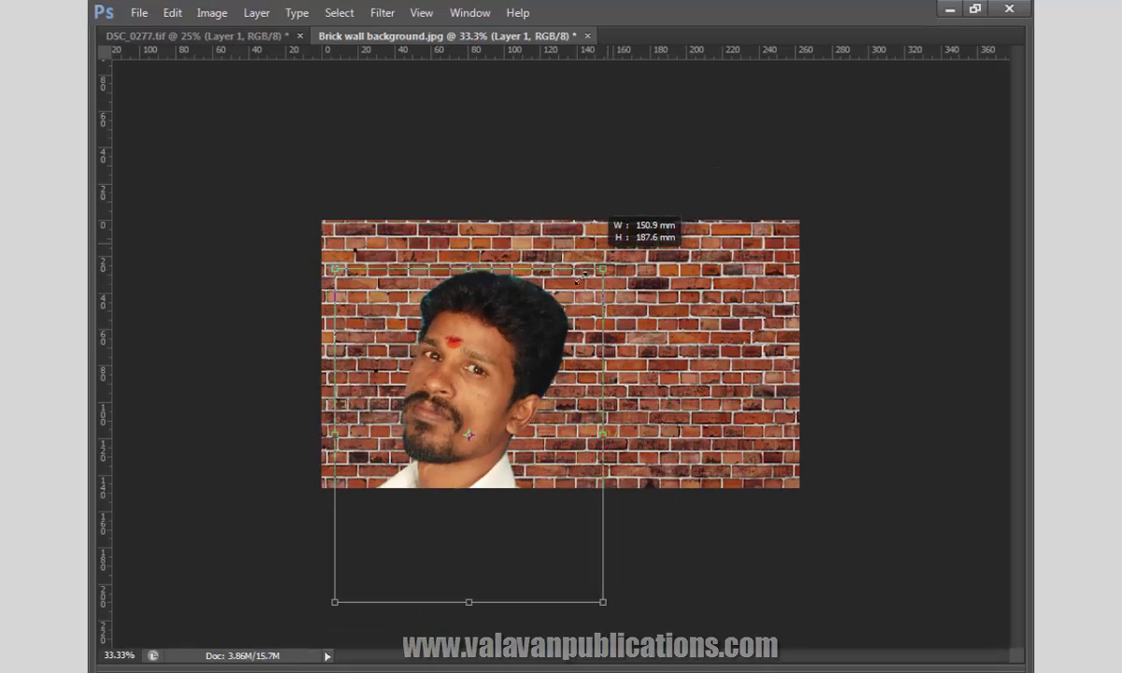
drag(483, 372, 472, 262)
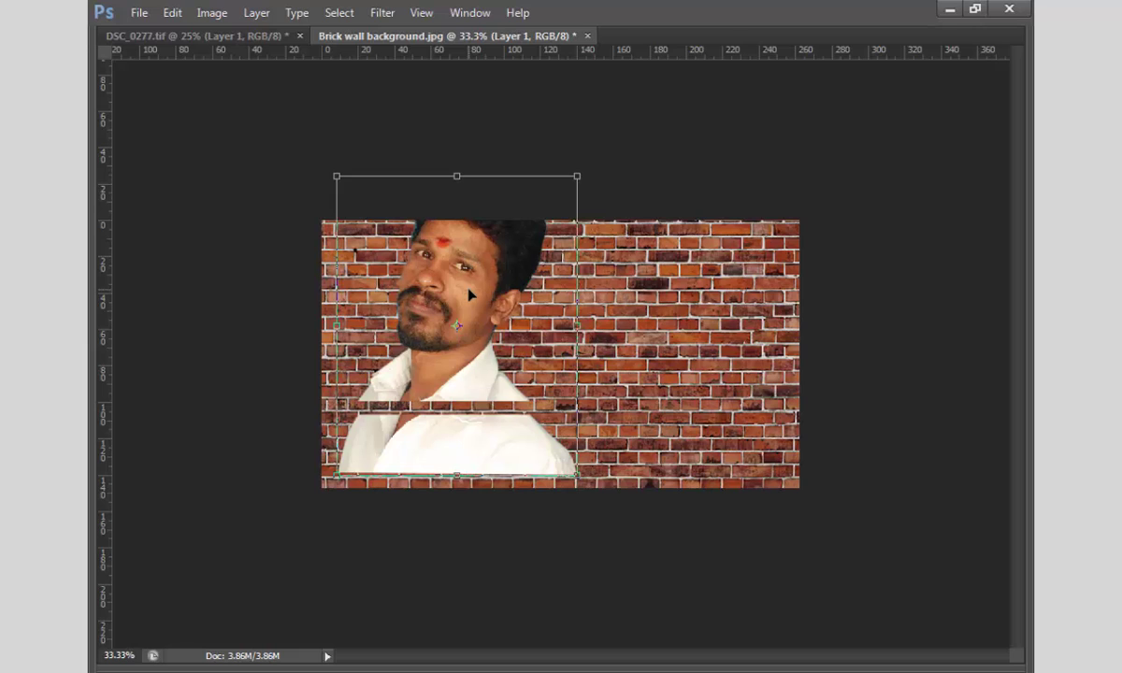
key(Return)
drag(470, 285, 440, 372)
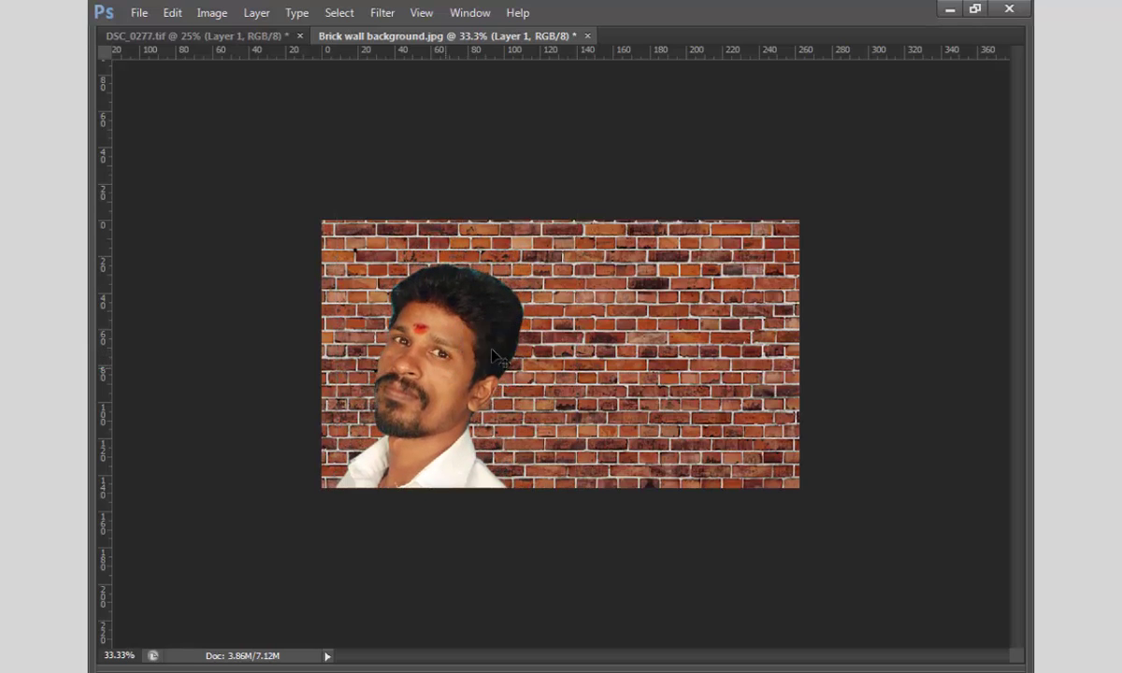
key(ctrl+t)
mouse_move(553, 251)
mouse_down()
mouse_move(571, 252)
mouse_move(591, 215)
mouse_up()
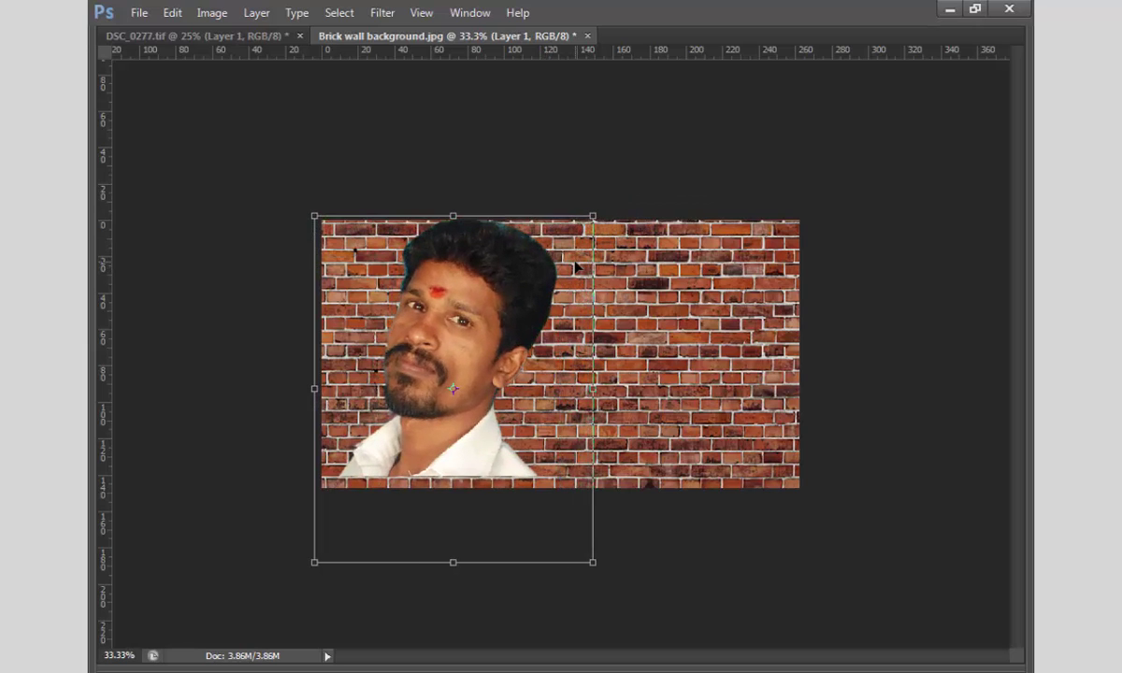
key(Return)
Step: Nudge the portrait so the shirt meets the bottom edge, then select Layer 1
drag(481, 297, 486, 306)
key(Down)
key(Down)
key(Down)
key(Down)
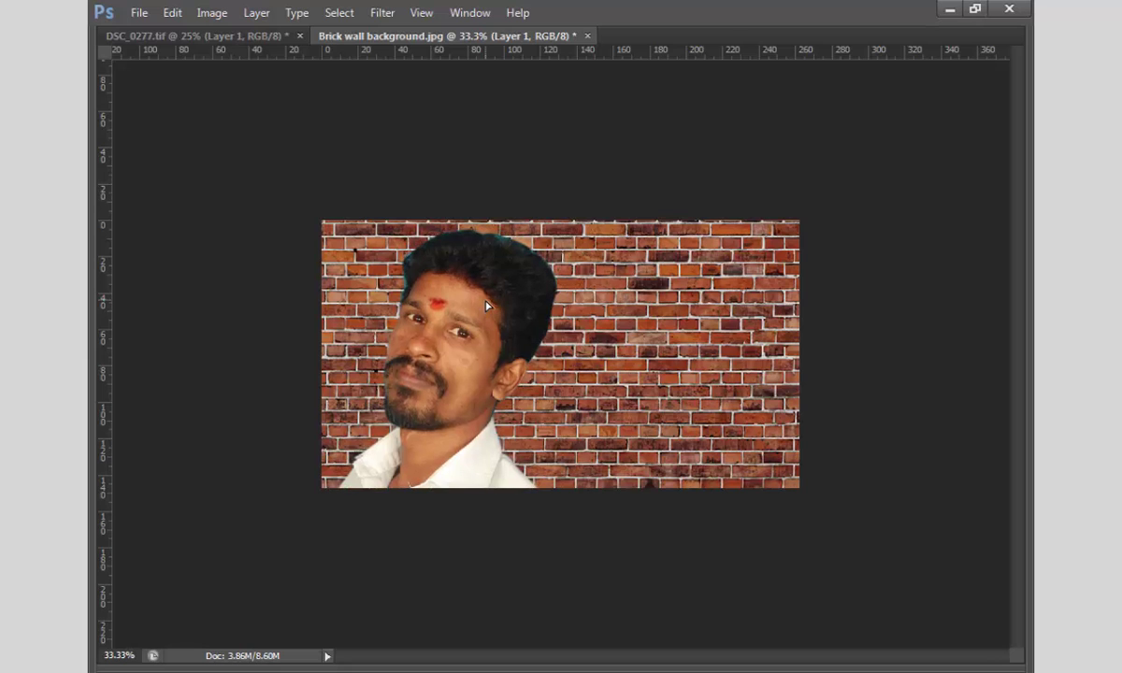
key(ctrl+0)
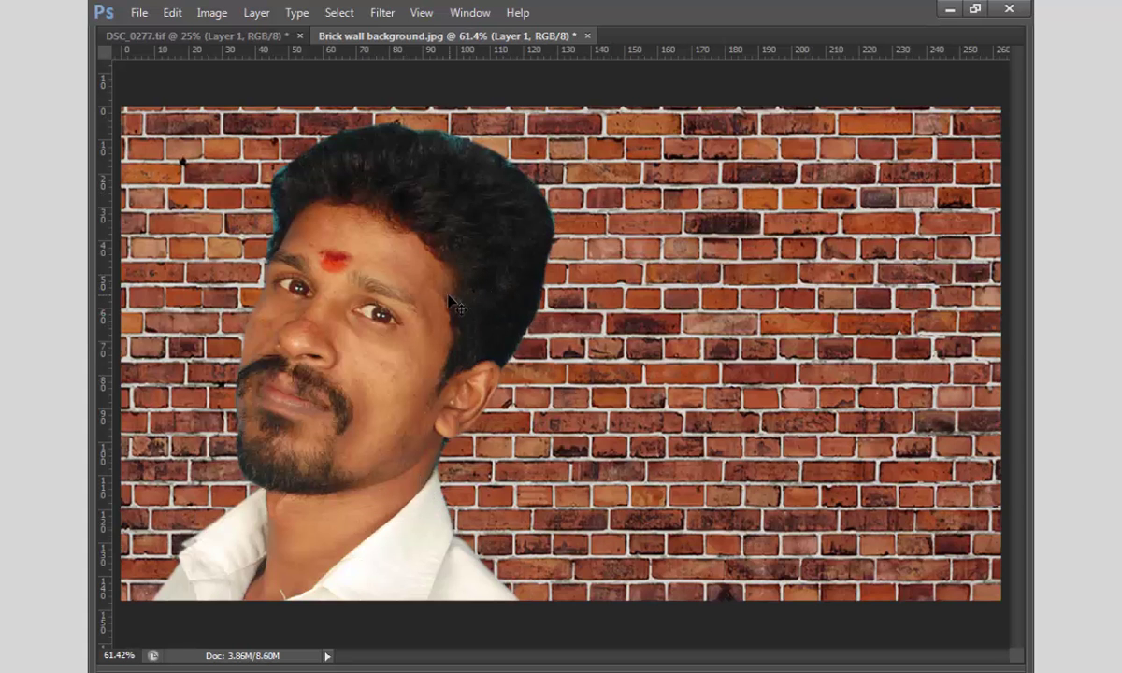
right_click(441, 297)
click(472, 308)
Step: Desaturate Layer 1 so the portrait turns greyscale while the bricks stay coloured
click(225, 20)
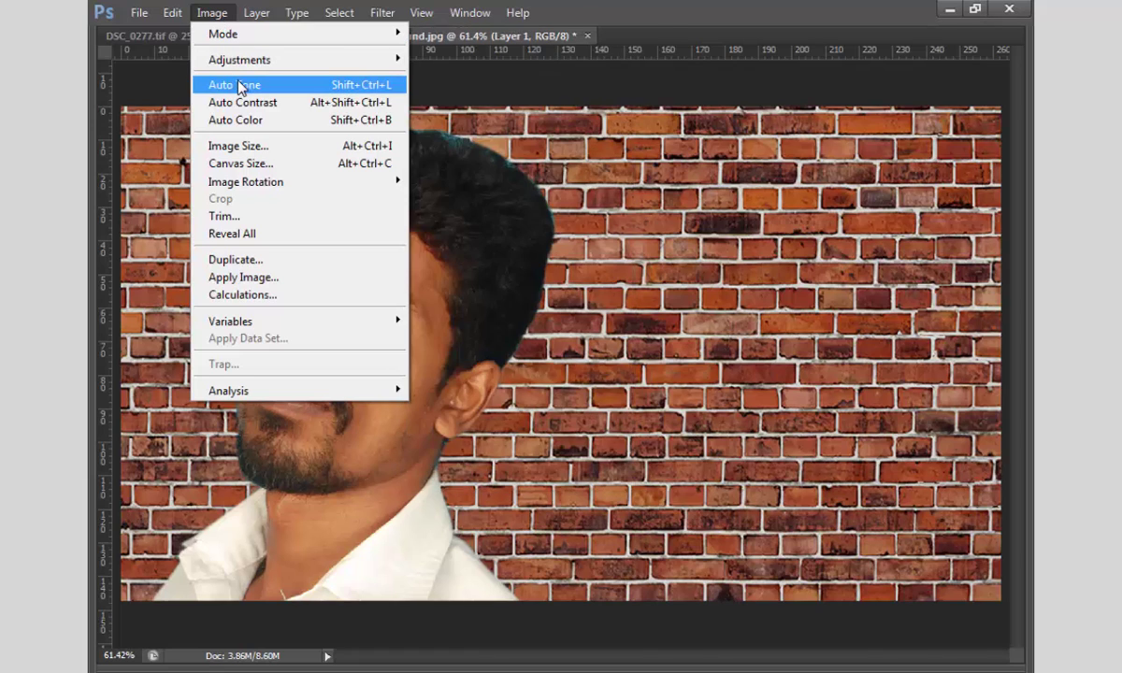
mouse_move(239, 59)
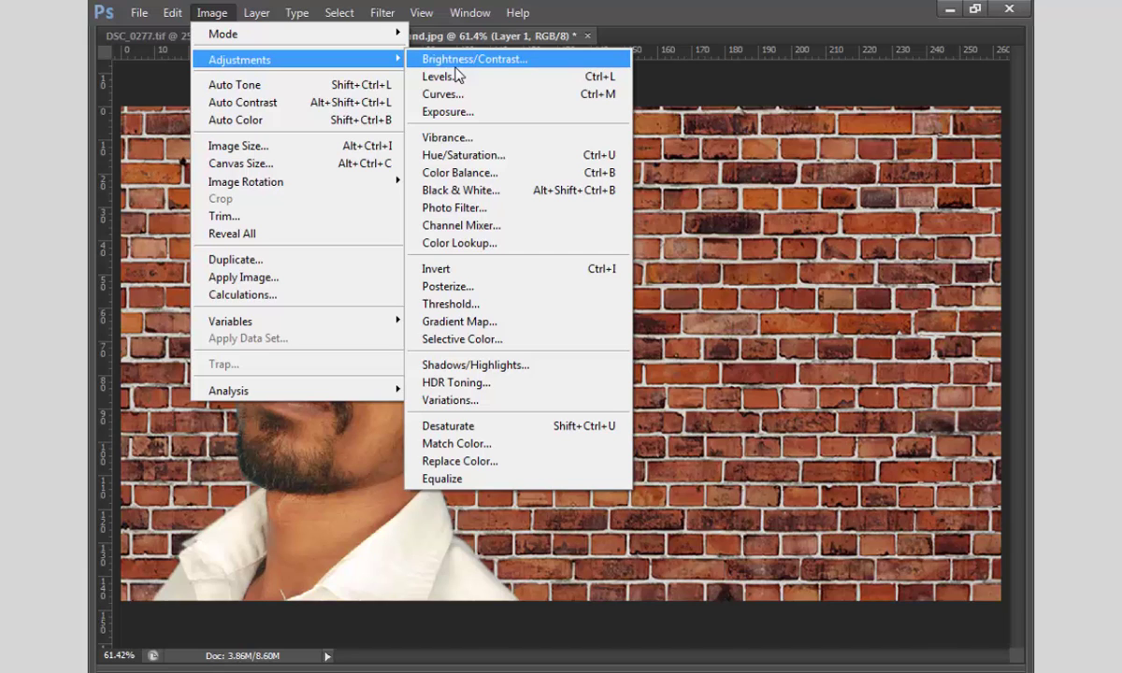
click(579, 428)
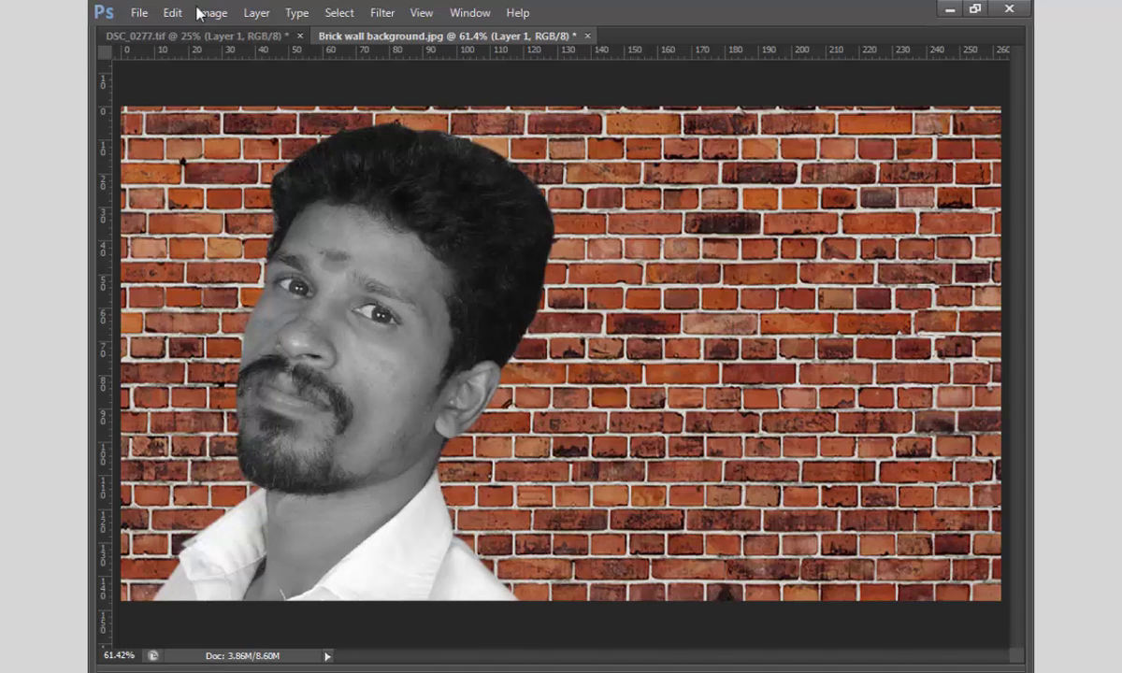
click(168, 13)
click(166, 14)
click(209, 13)
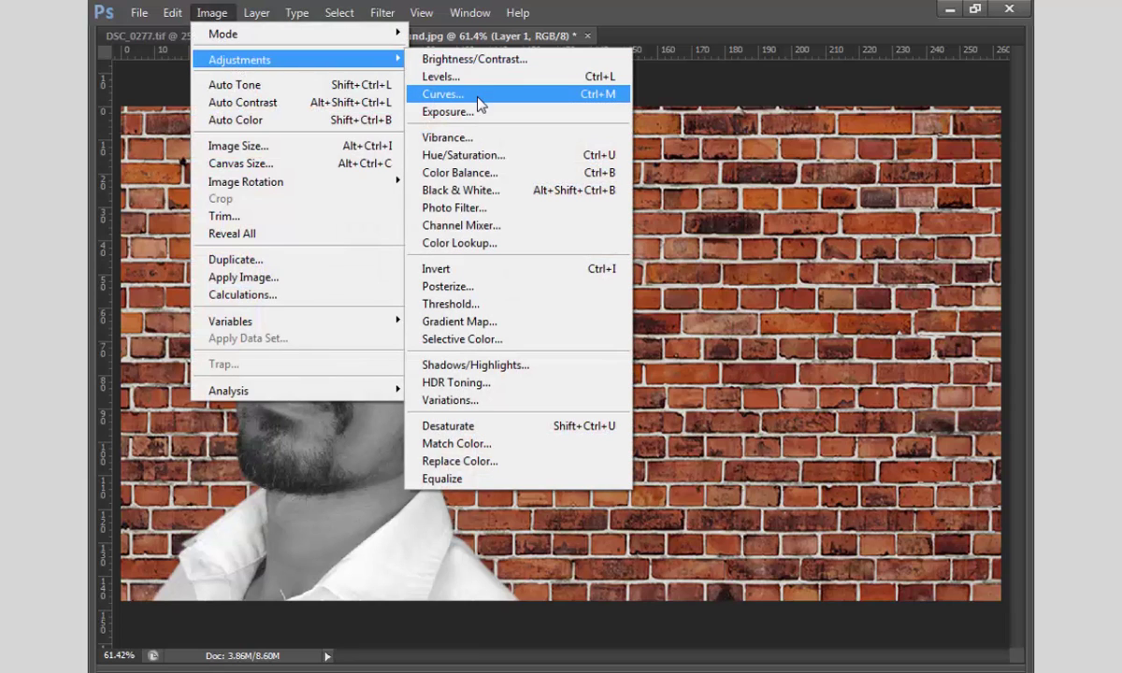
Step: Raise the portrait's midtone curve from input 127 to output 159
click(488, 93)
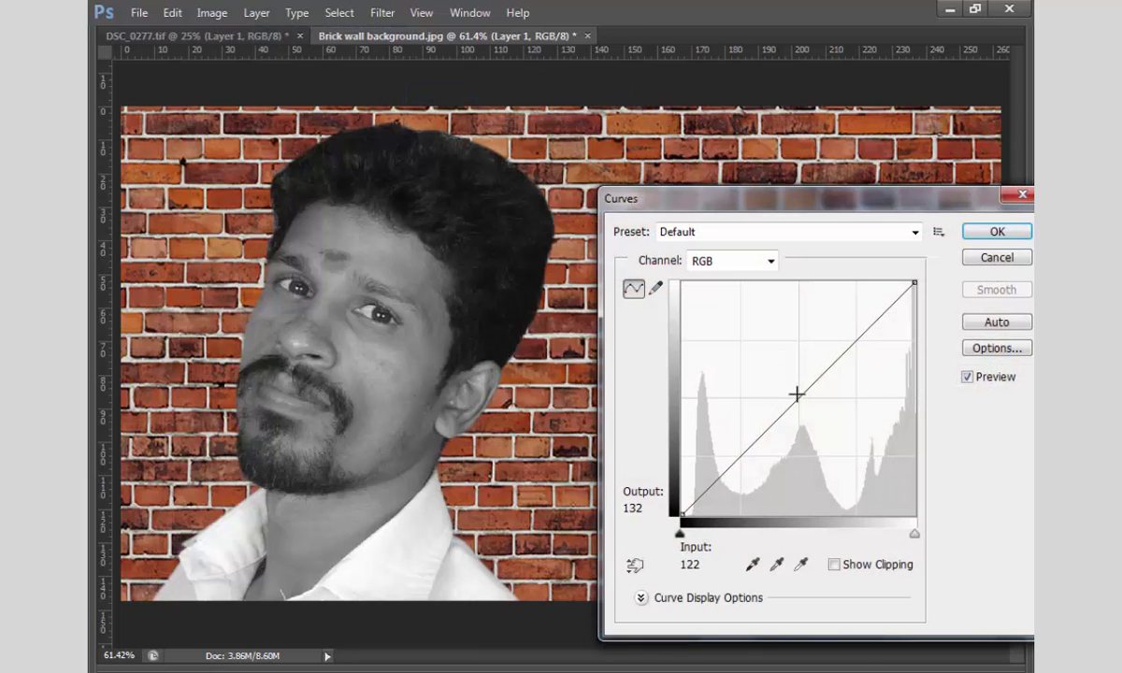
drag(798, 399, 798, 379)
drag(798, 373, 798, 363)
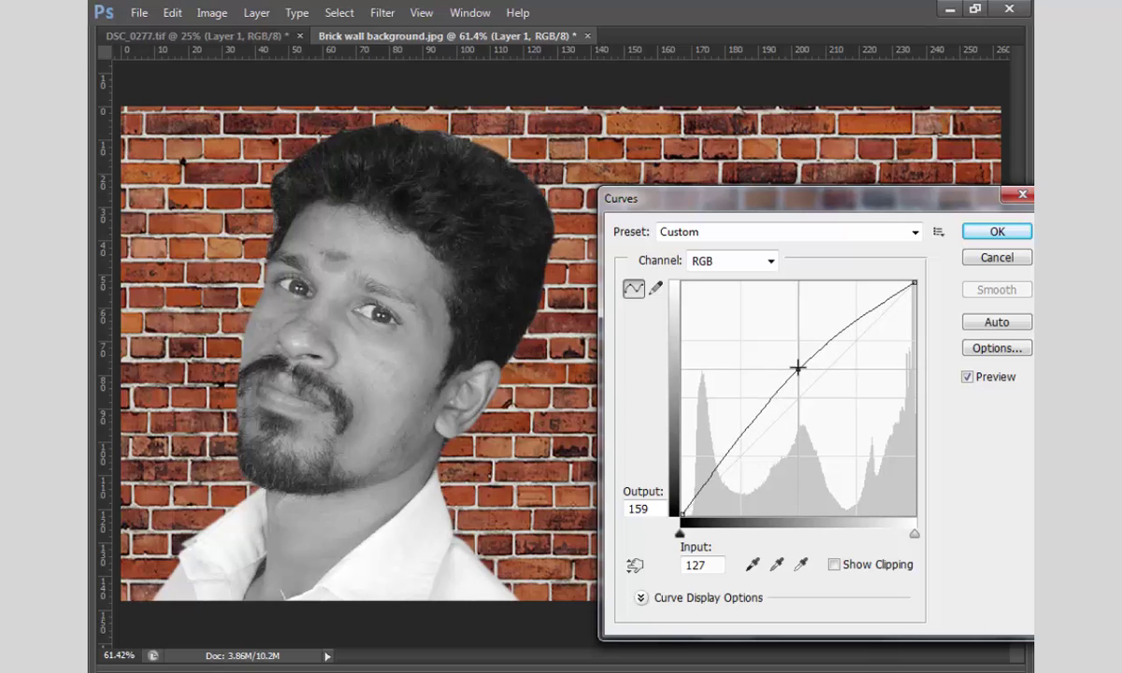
click(998, 238)
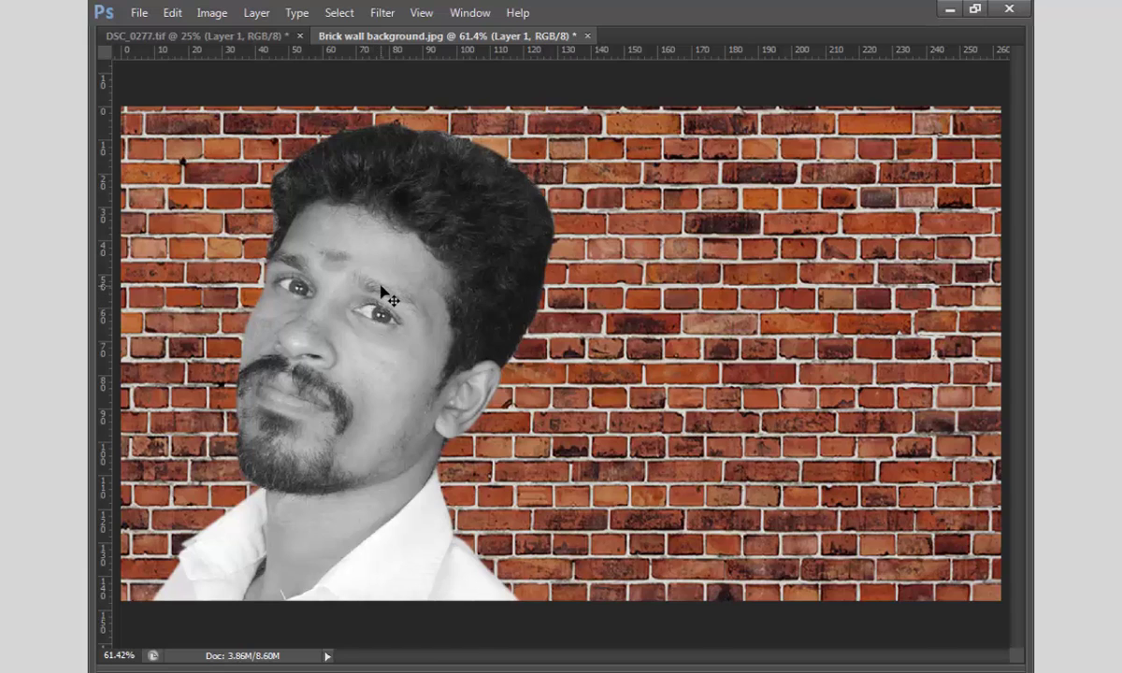
Step: Show the Layers panel and convert Layer 1 to a smart object
key(F7)
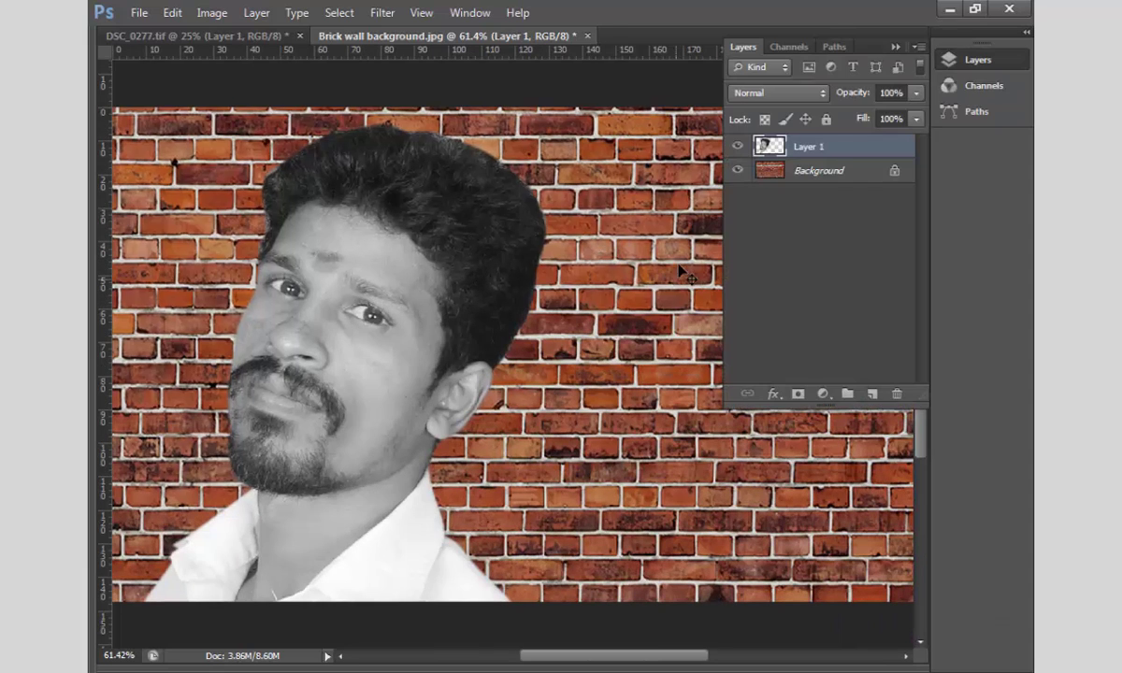
click(920, 65)
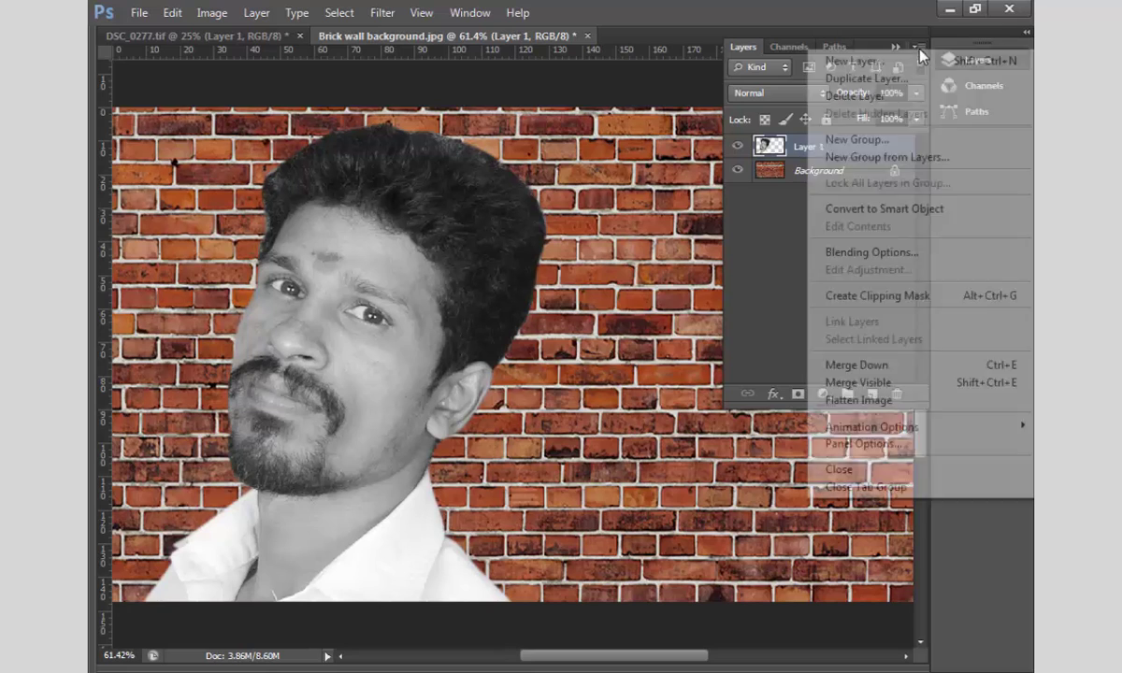
click(898, 210)
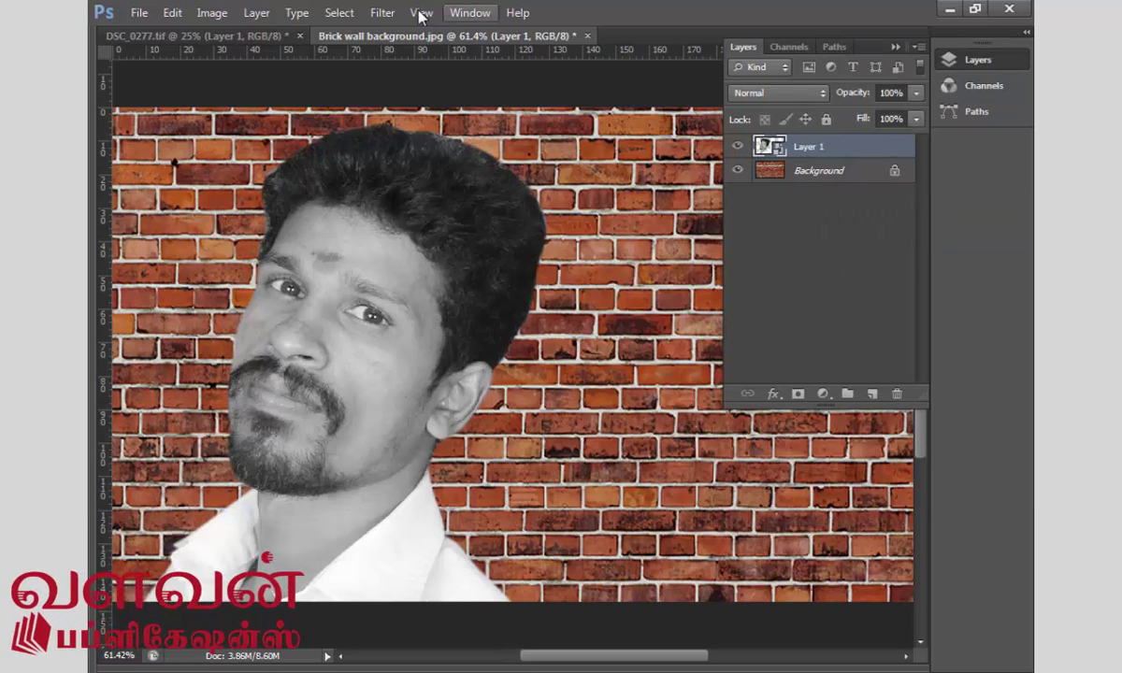
Step: Apply the Filter Gallery Grain texture (Intensity 40, Contrast 50, Regular) to the portrait
click(381, 14)
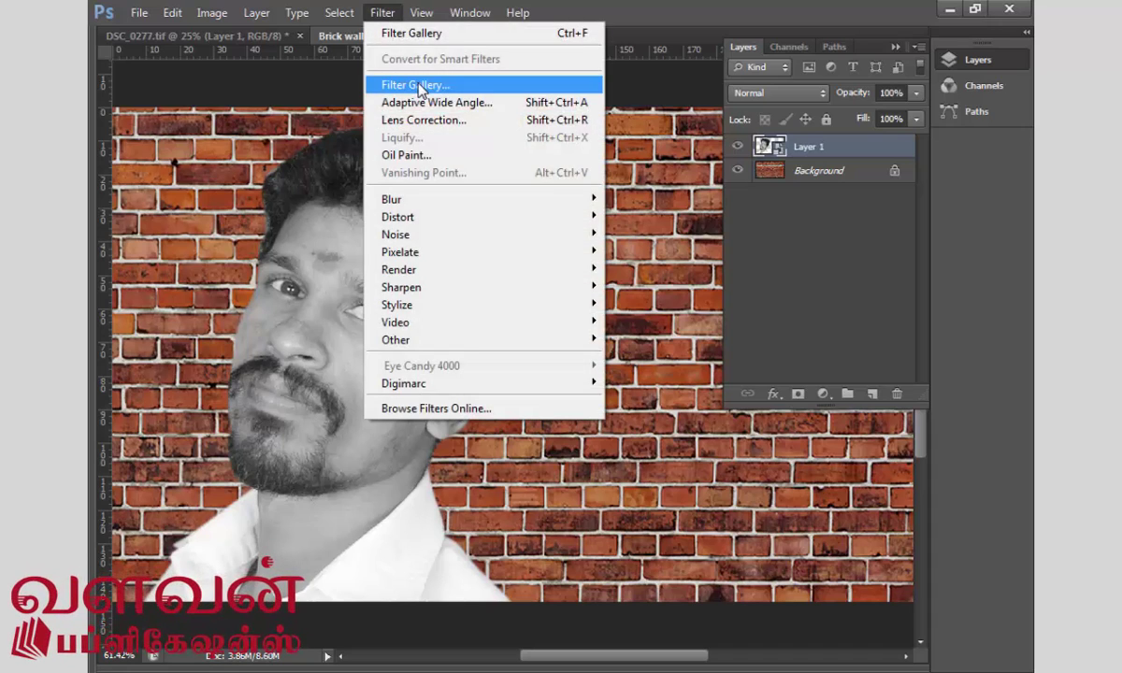
click(515, 87)
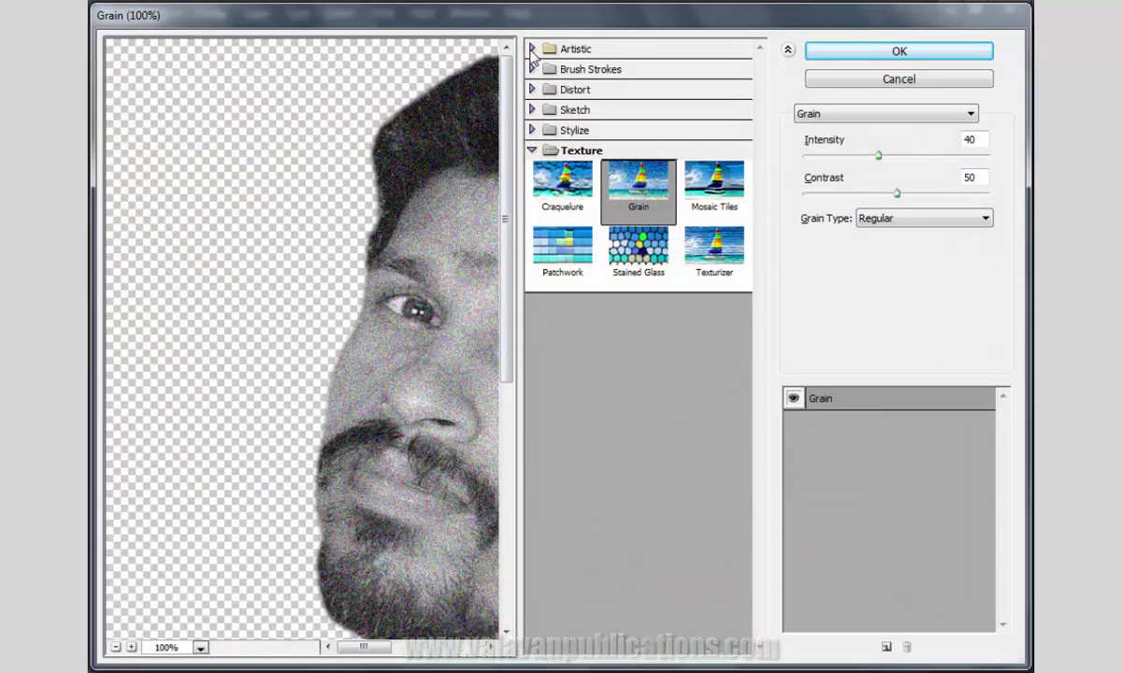
click(531, 48)
click(635, 157)
drag(364, 299, 225, 275)
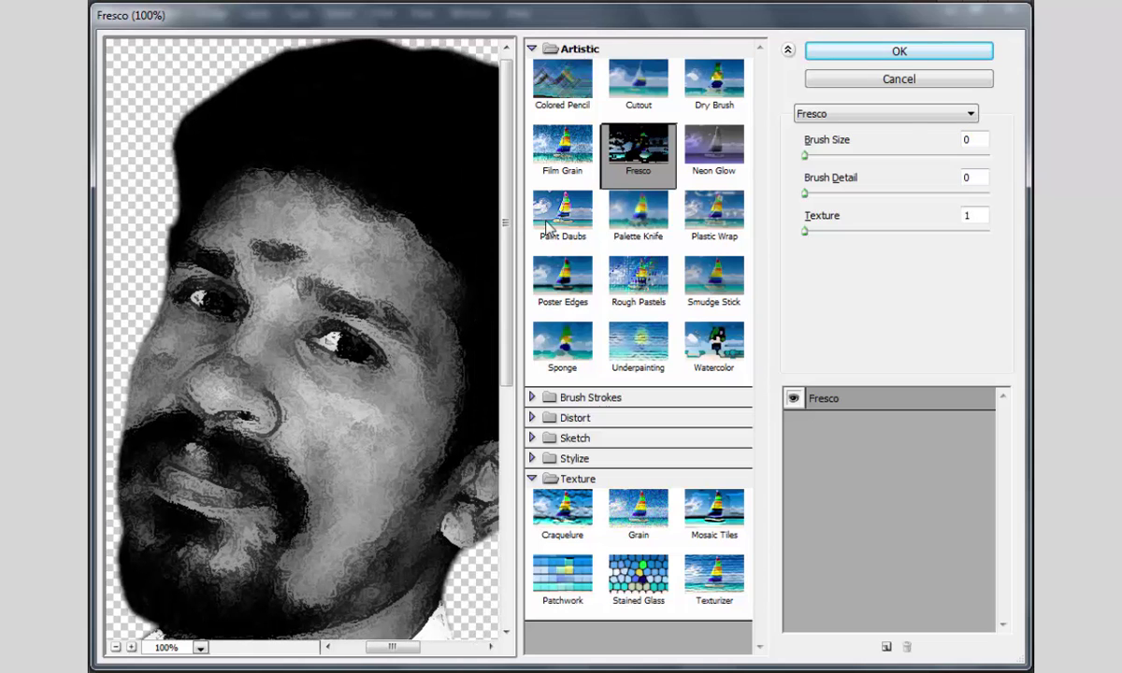
click(895, 113)
key(Down)
key(Return)
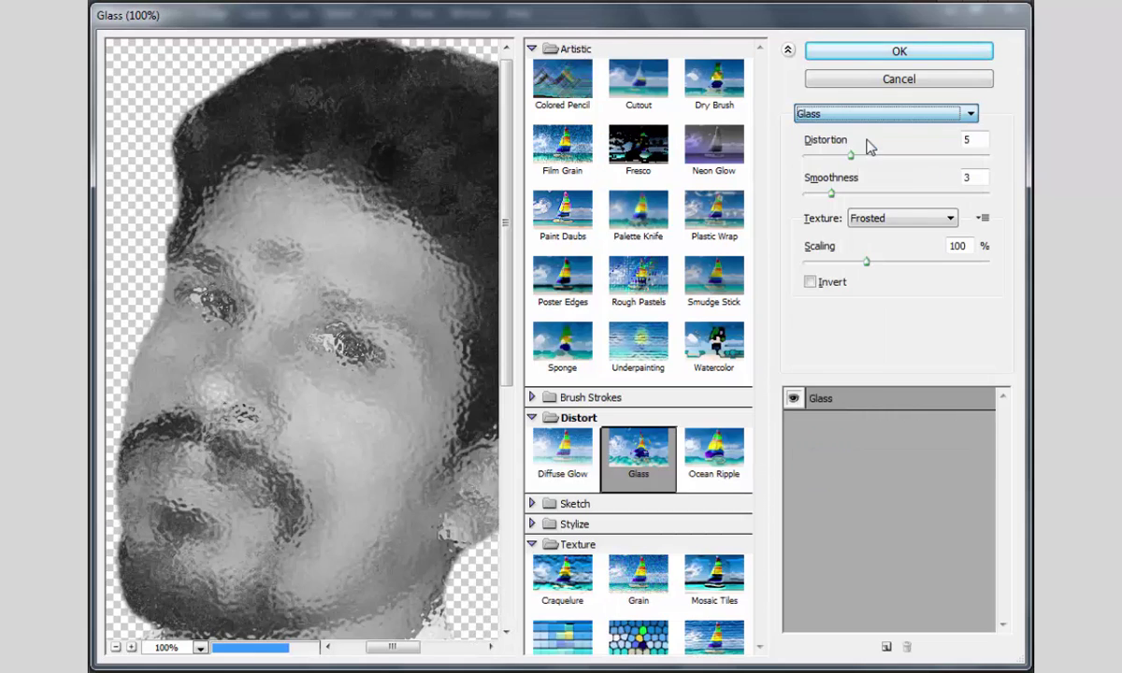
key(Down)
key(Down)
key(Down)
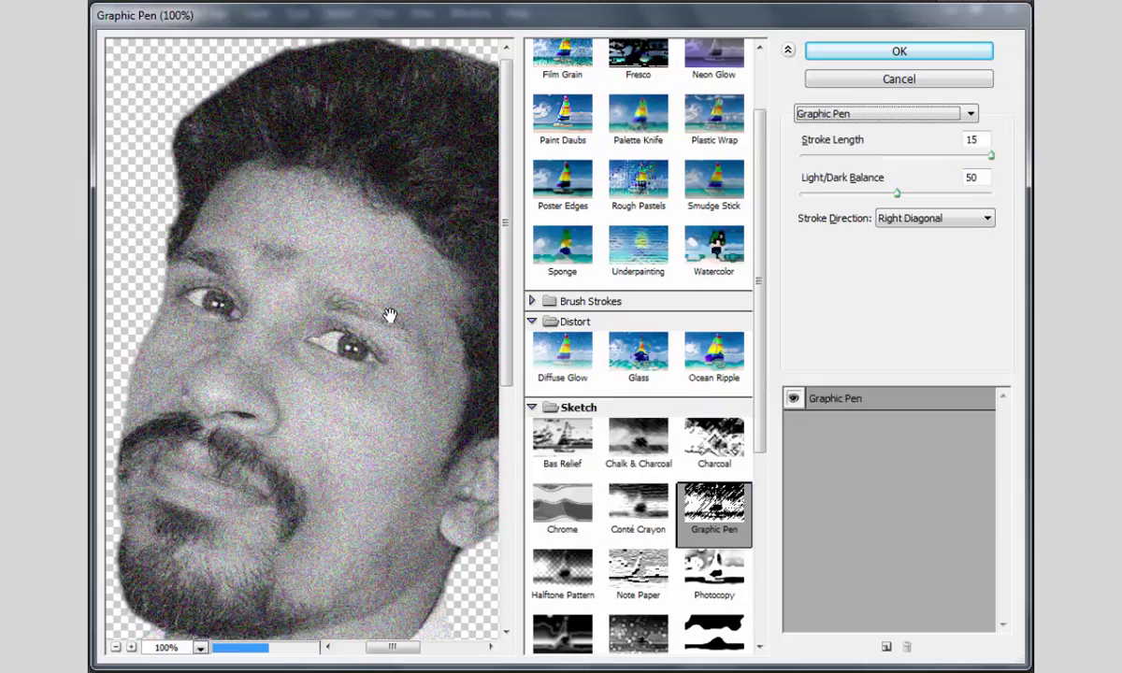
key(Up)
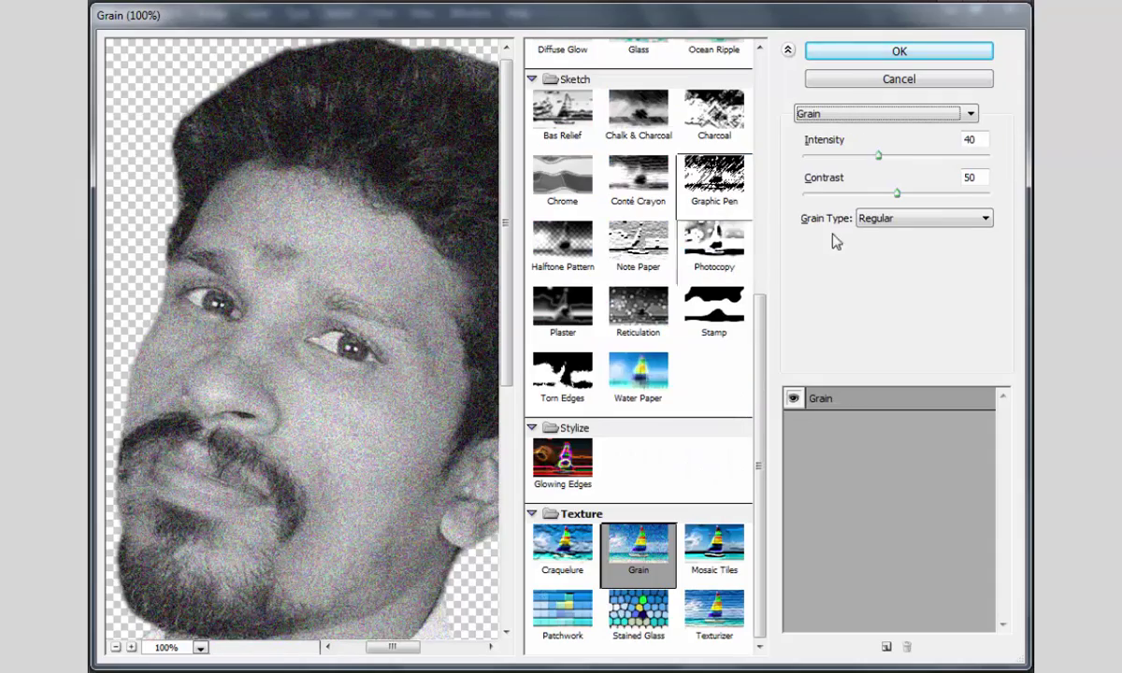
click(928, 53)
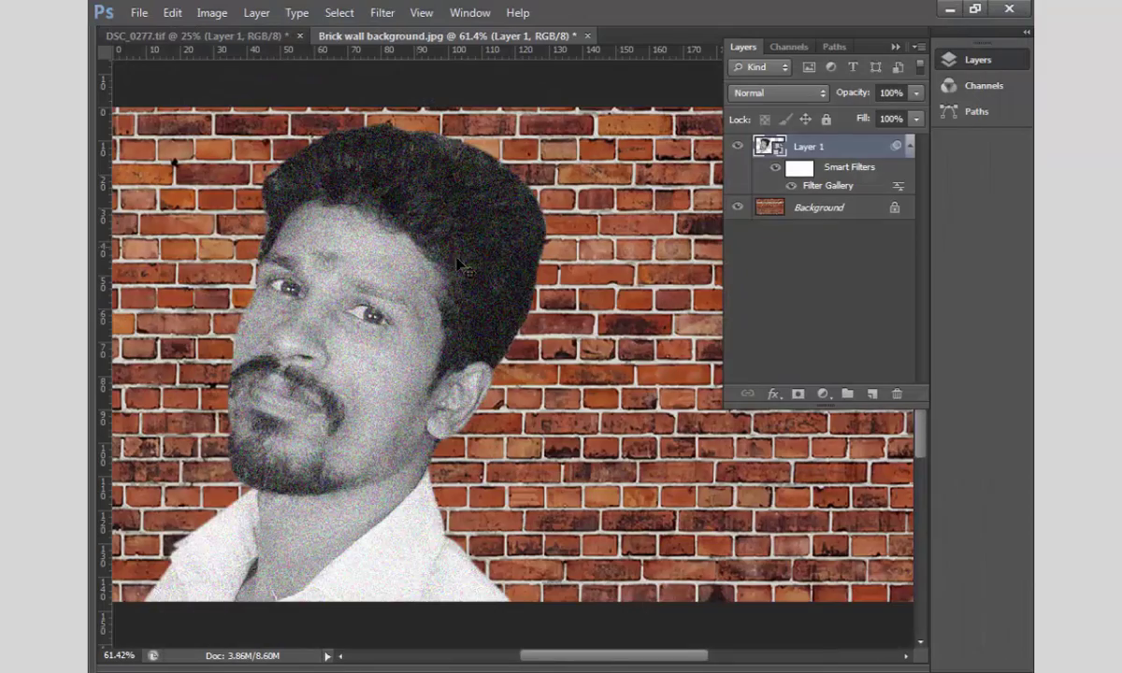
Step: Step through Layer 1's blend modes from Multiply and settle on Vivid Light
click(791, 92)
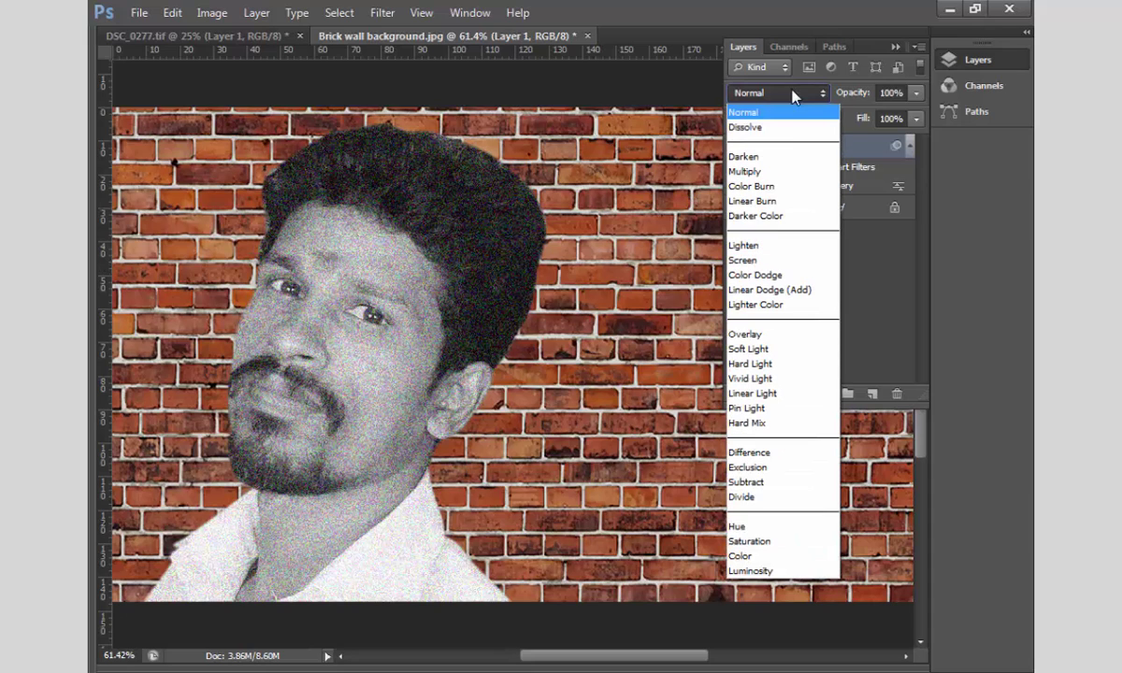
click(783, 173)
key(Down)
key(Down)
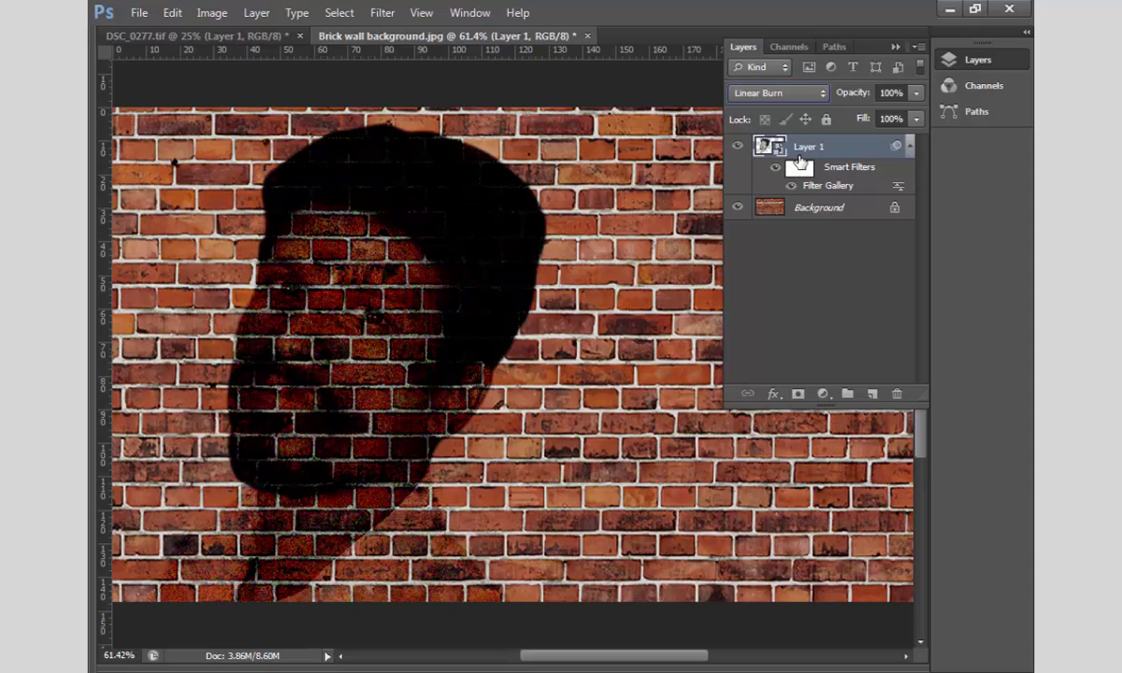
key(Down)
key(Down)
key(Down)
key(Down)
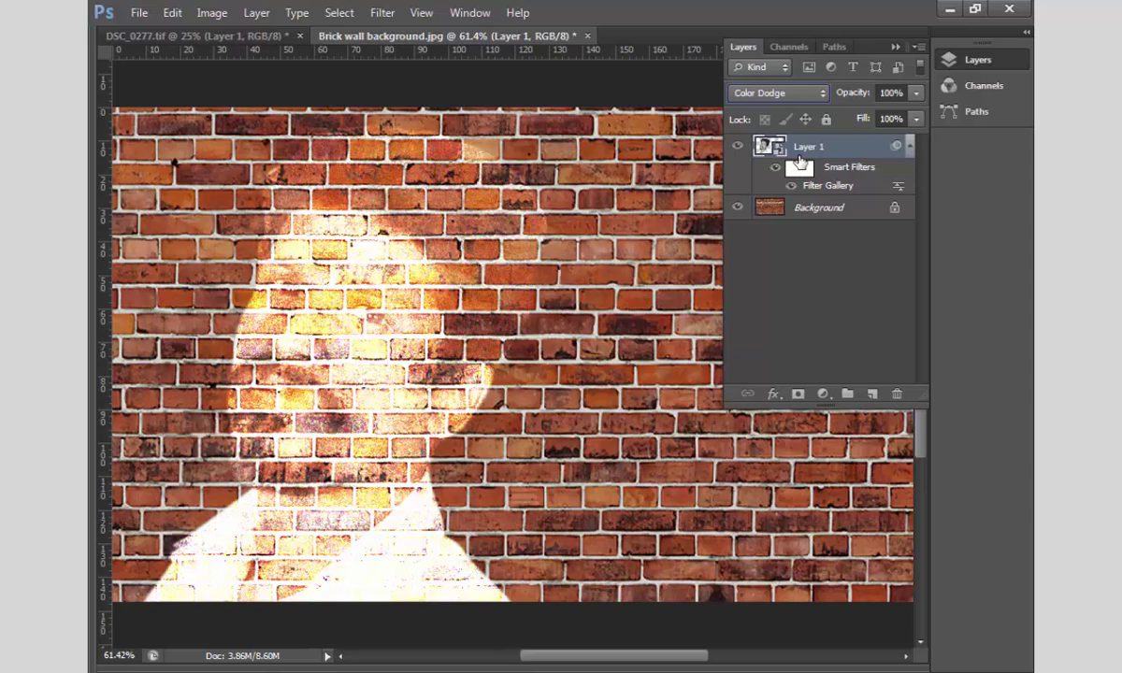
key(Down)
key(Down)
key(Down)
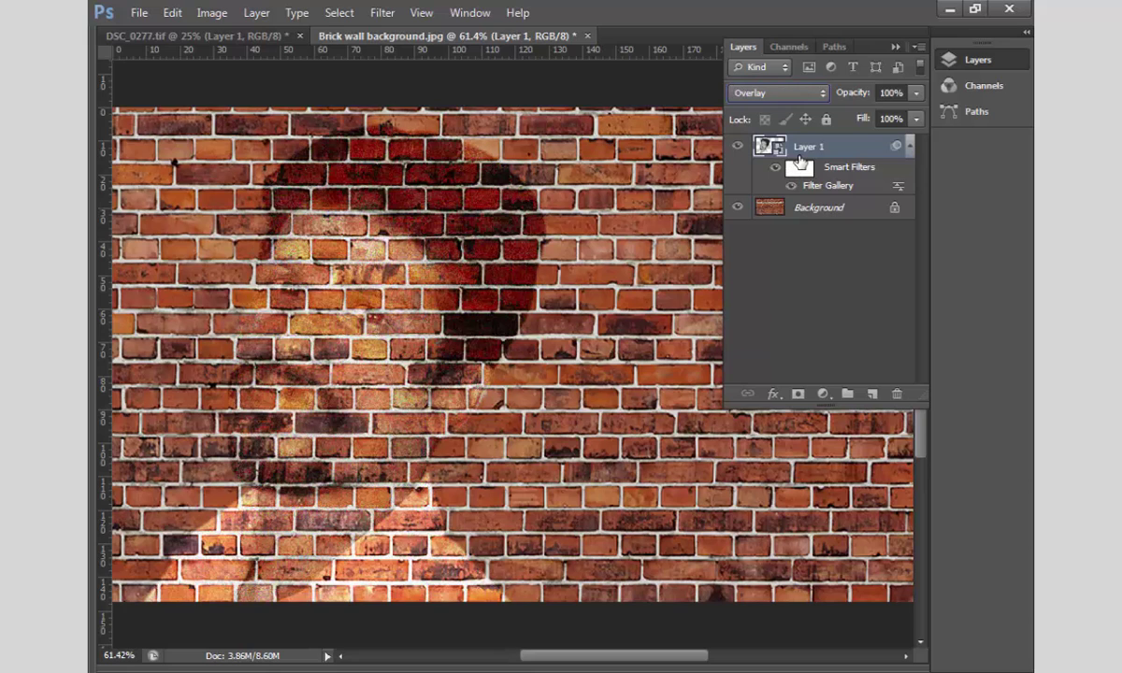
key(Down)
key(Down)
key(Down)
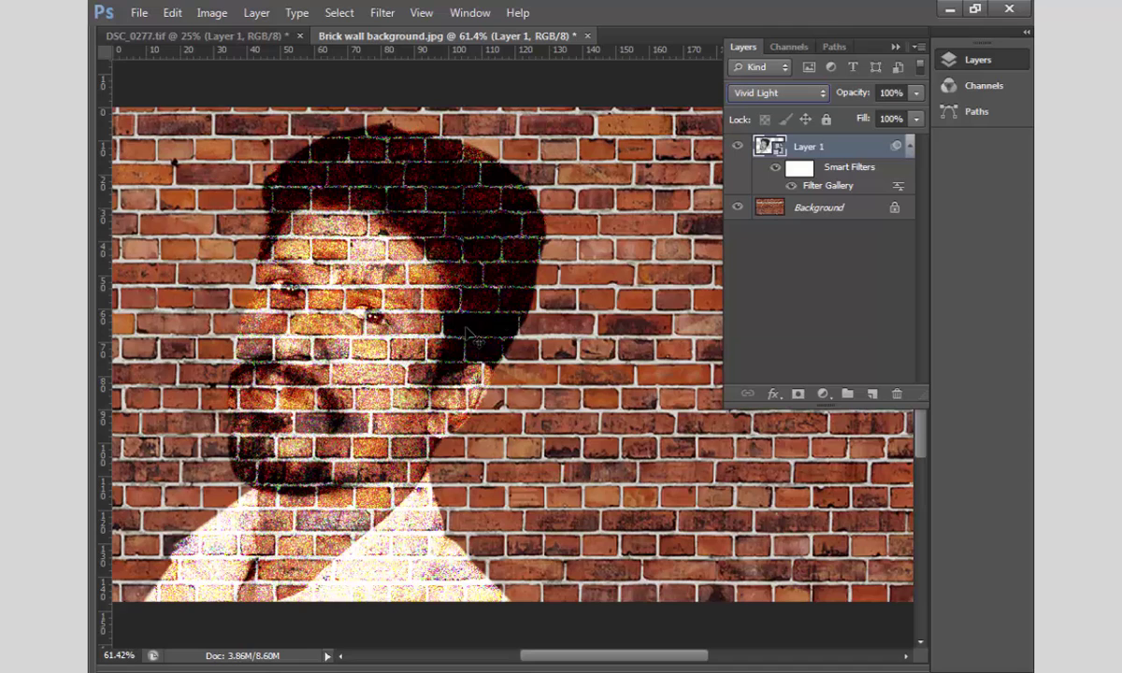
Step: Rasterize Layer 1, baking in the Grain smart filter
click(213, 13)
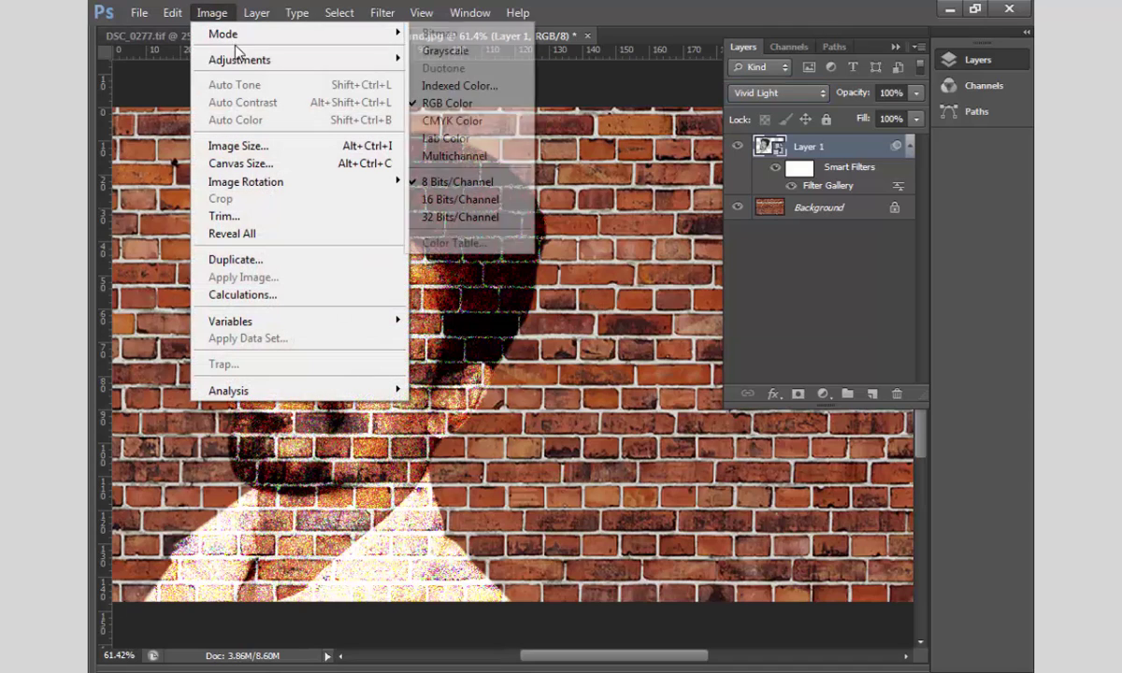
click(484, 372)
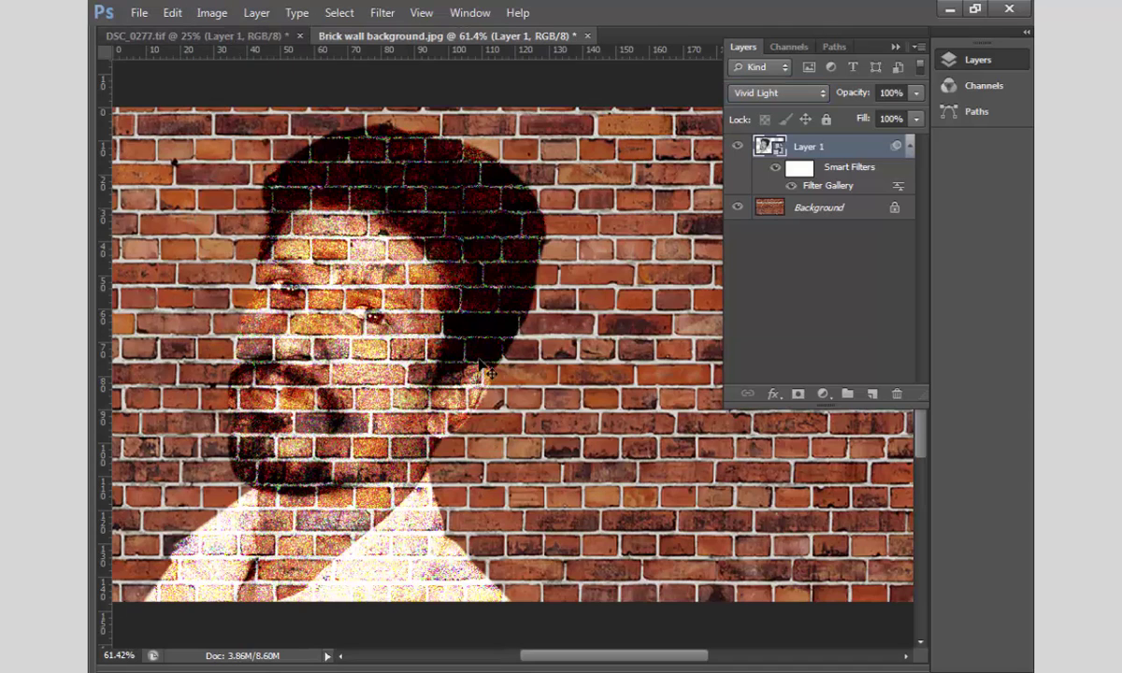
right_click(837, 152)
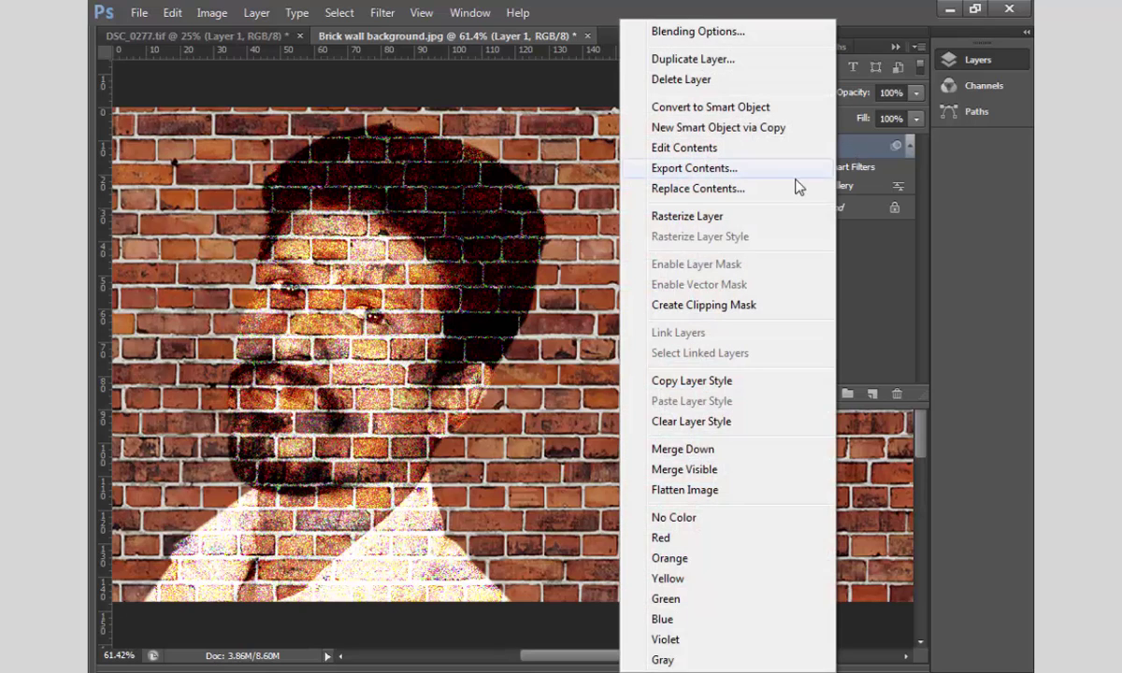
click(748, 217)
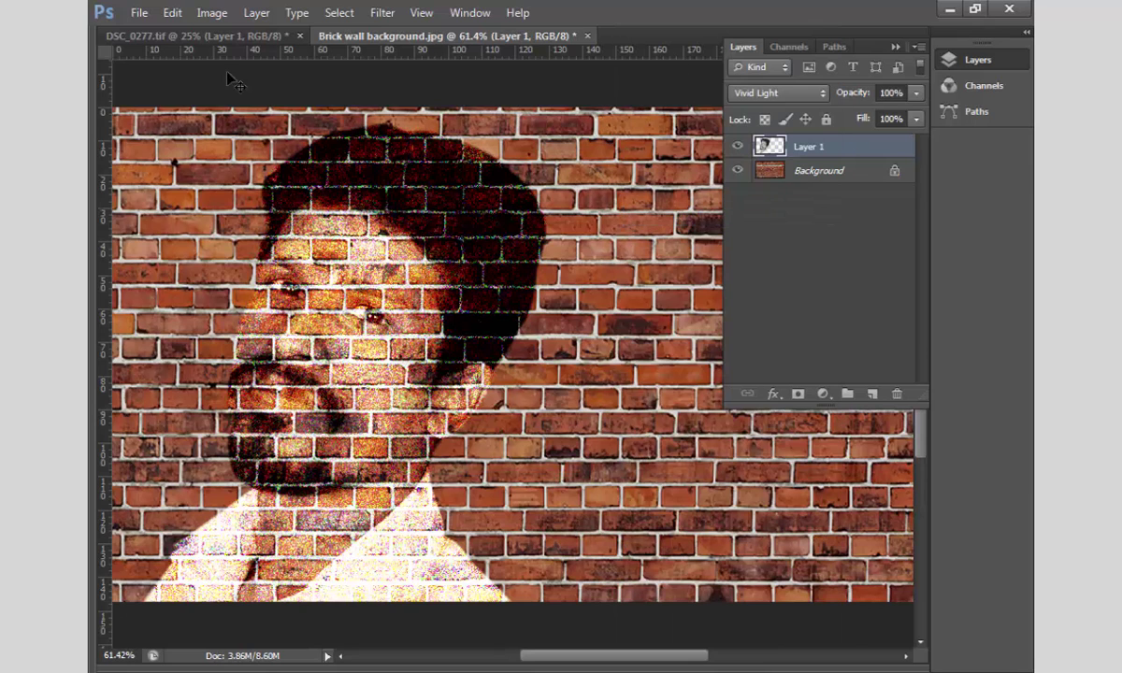
Step: Lift the portrait's curve from input 137 to output 149 and hide the side panels
click(208, 13)
mouse_move(240, 59)
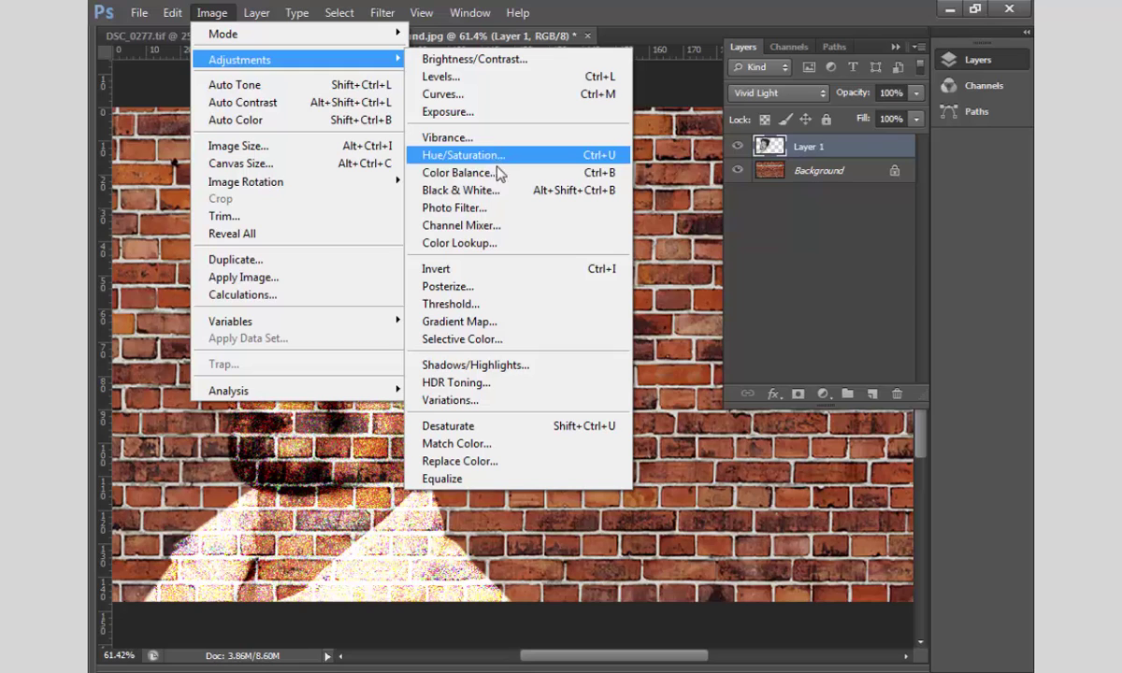
click(505, 95)
drag(804, 394, 807, 379)
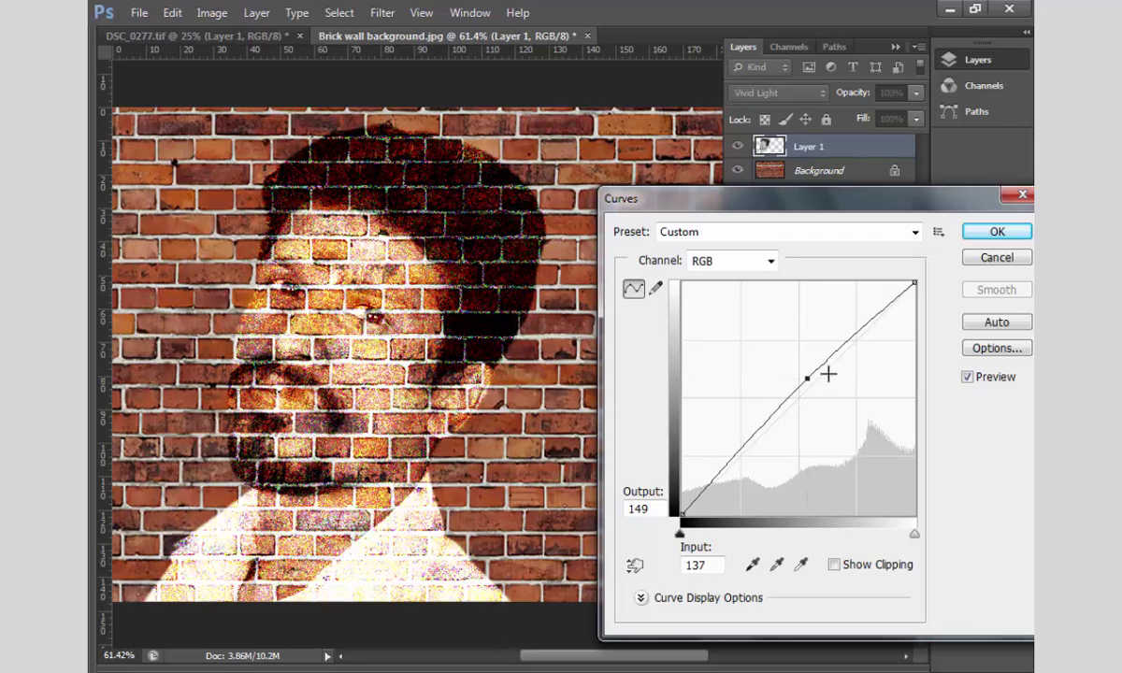
click(1003, 229)
key(Tab)
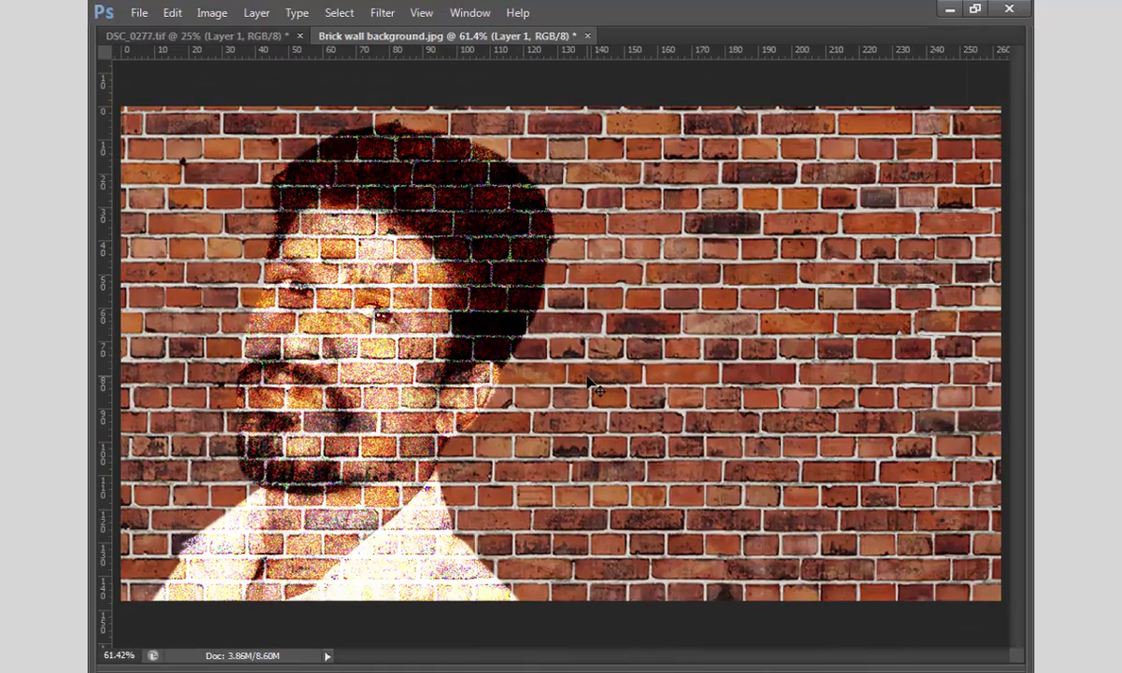
Step: Merge the portrait layer into the background, then undo the merge
key(ctrl+e)
key(ctrl+minus)
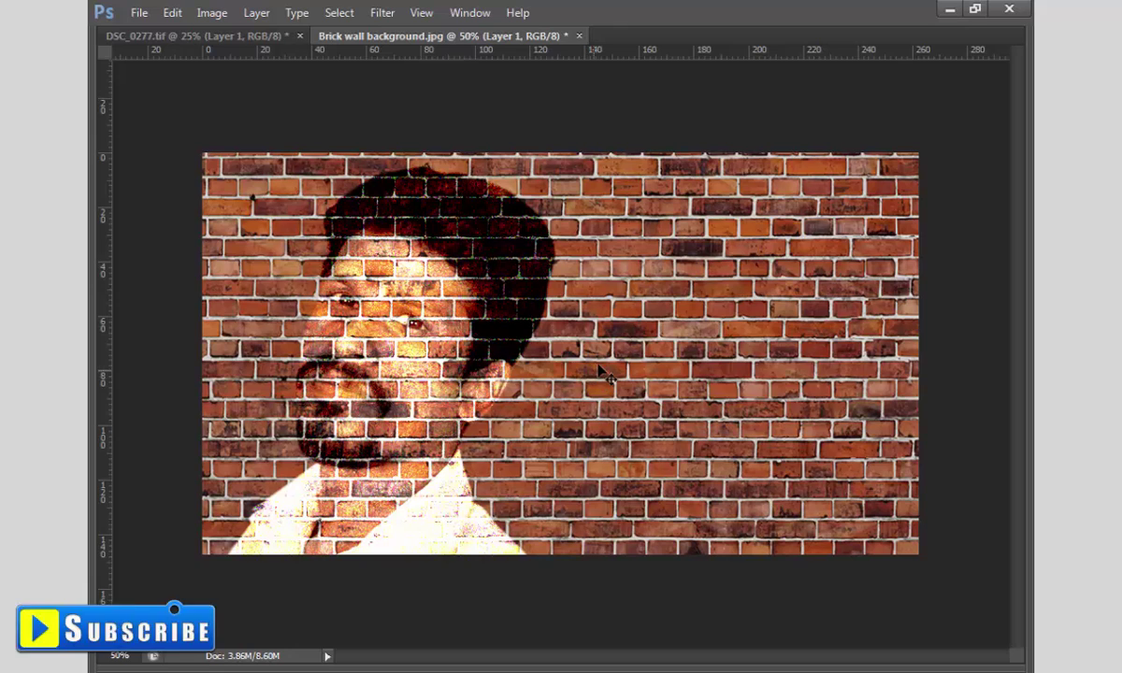
key(ctrl+z)
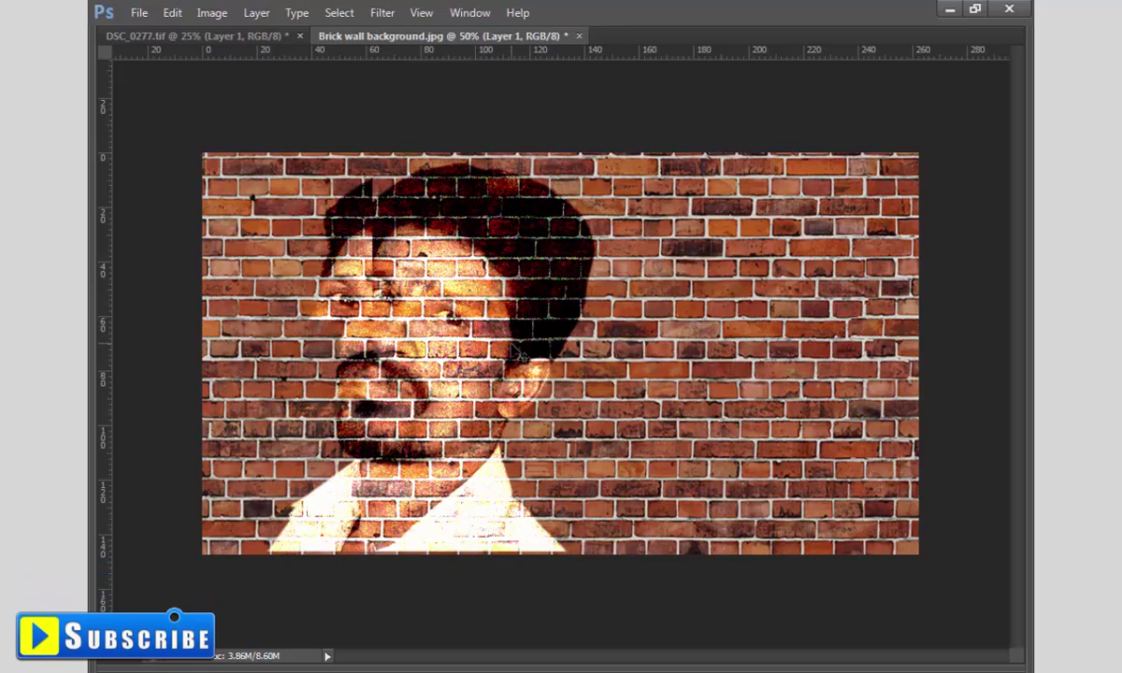
Step: Enlarge the portrait slightly and move it about 2.4 mm lower on the brick wall
key(ctrl+t)
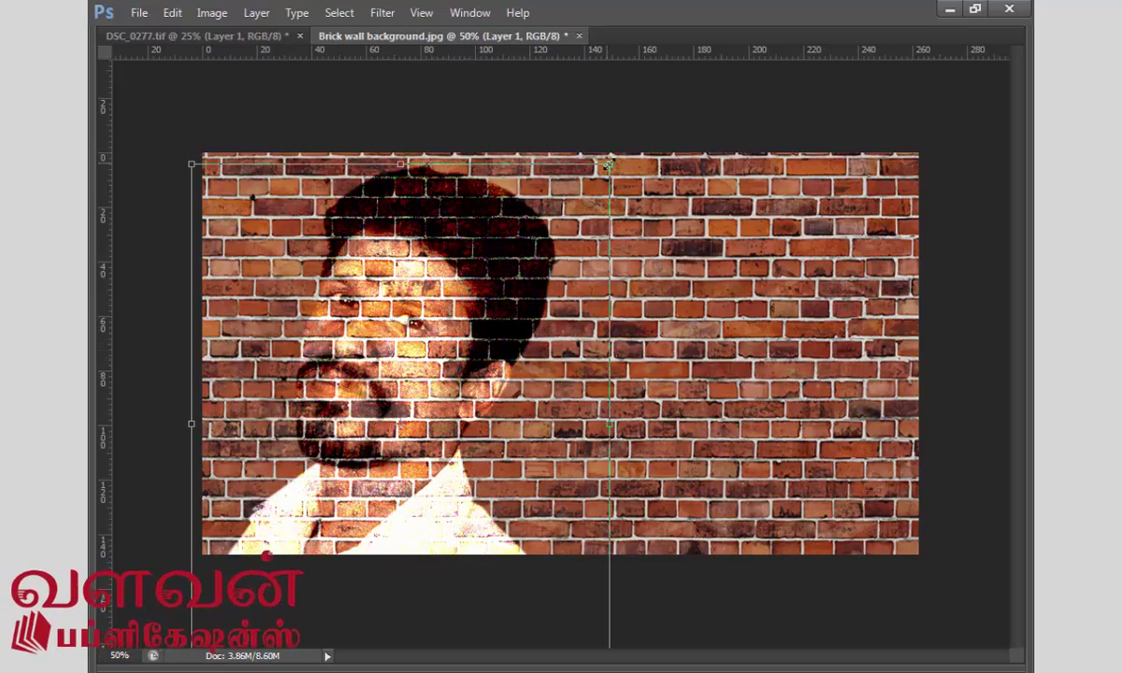
drag(609, 163, 629, 139)
drag(471, 263, 463, 285)
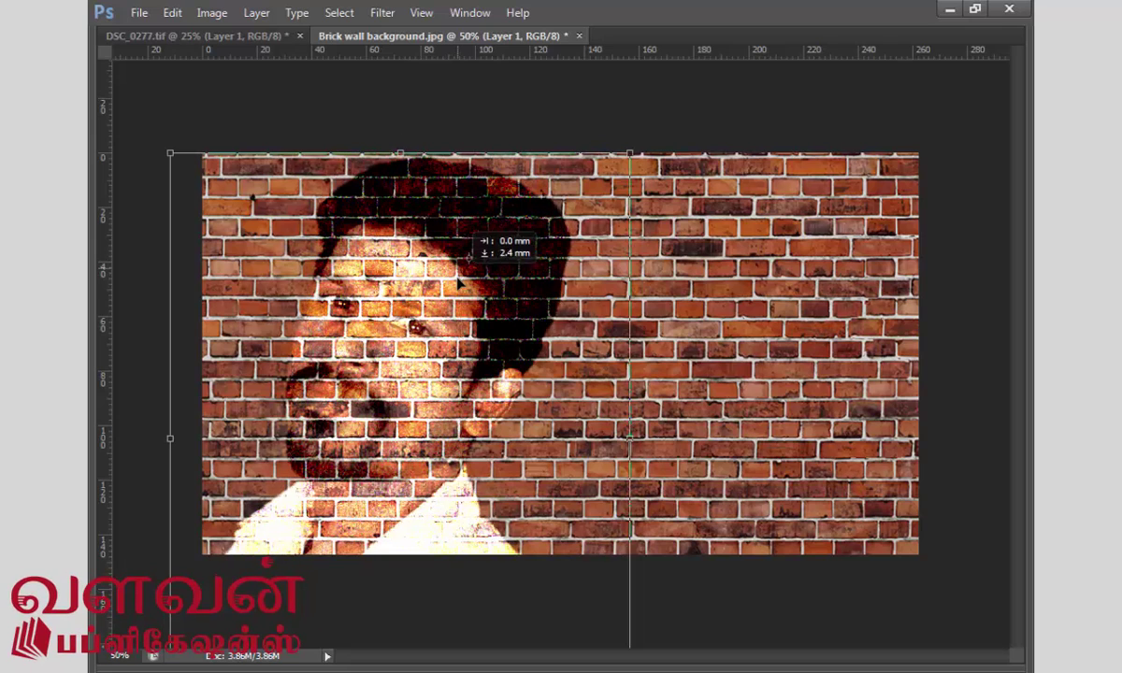
key(Return)
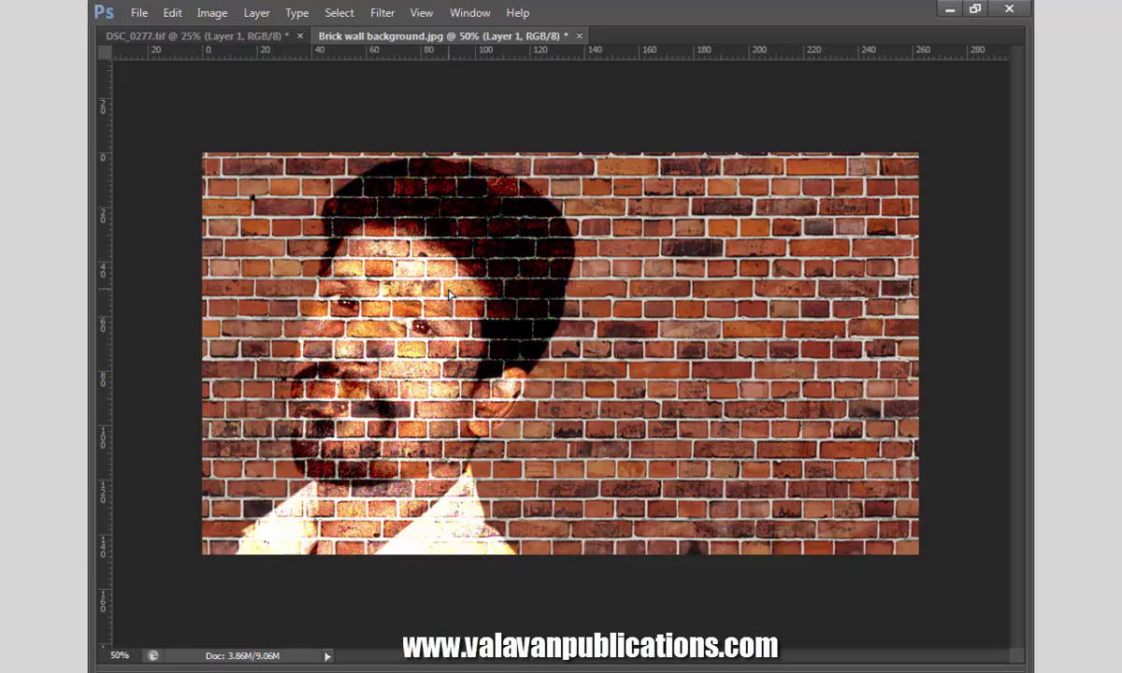
key(F7)
Step: Try Linear Light, Pin Light and Hard Mix blends on the portrait, then return to Vivid Light
click(790, 97)
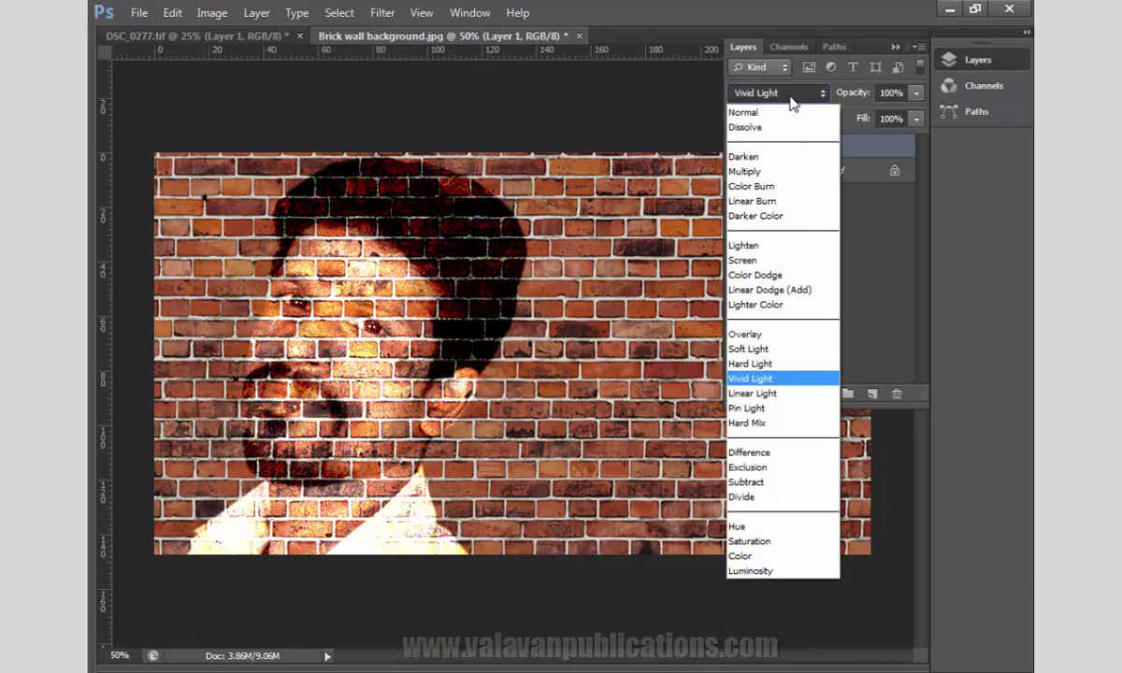
key(Down)
key(Return)
key(Up)
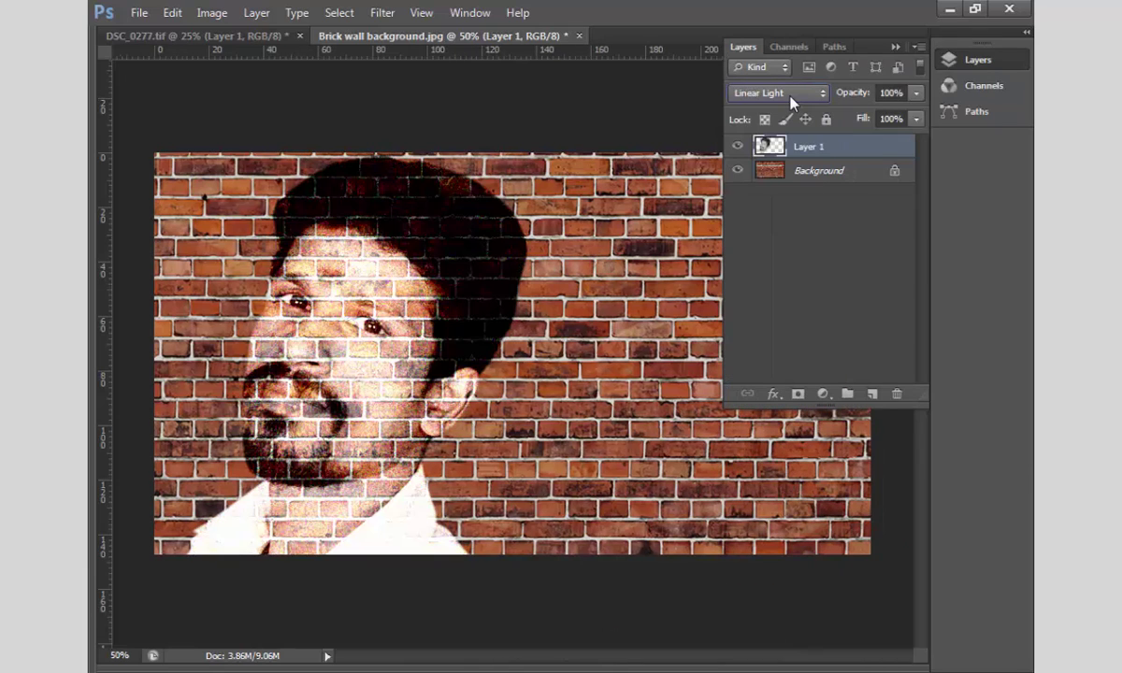
key(Down)
key(Down)
key(Down)
key(Down)
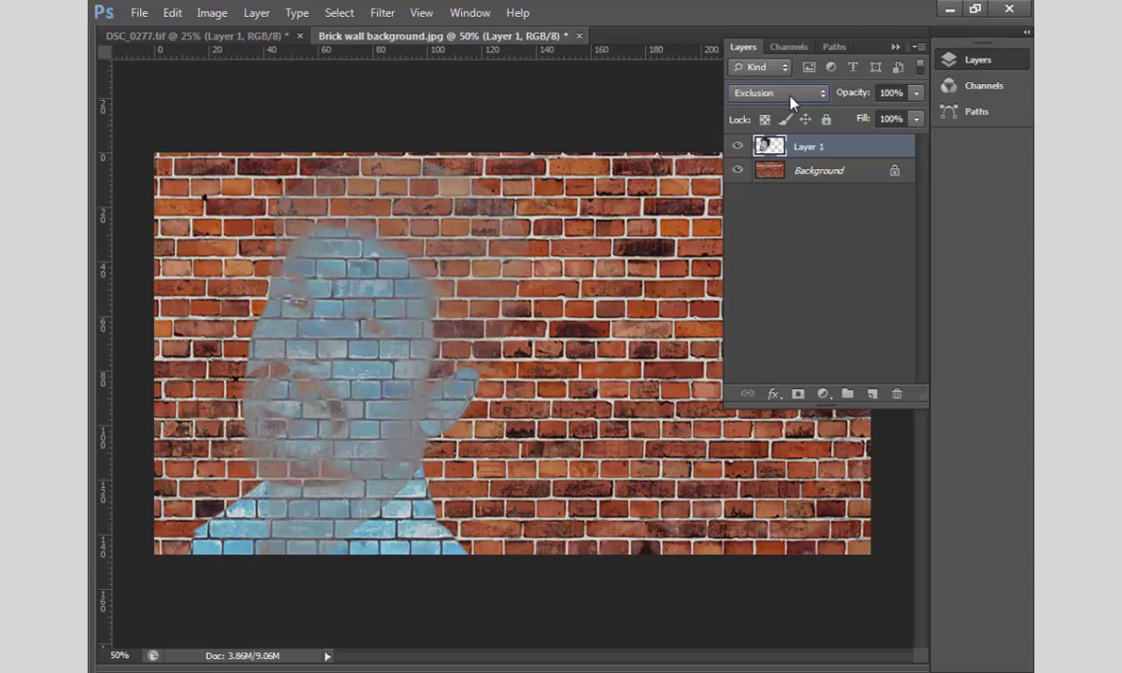
key(Down)
key(Down)
key(Down)
key(Up)
key(Up)
key(Up)
key(Up)
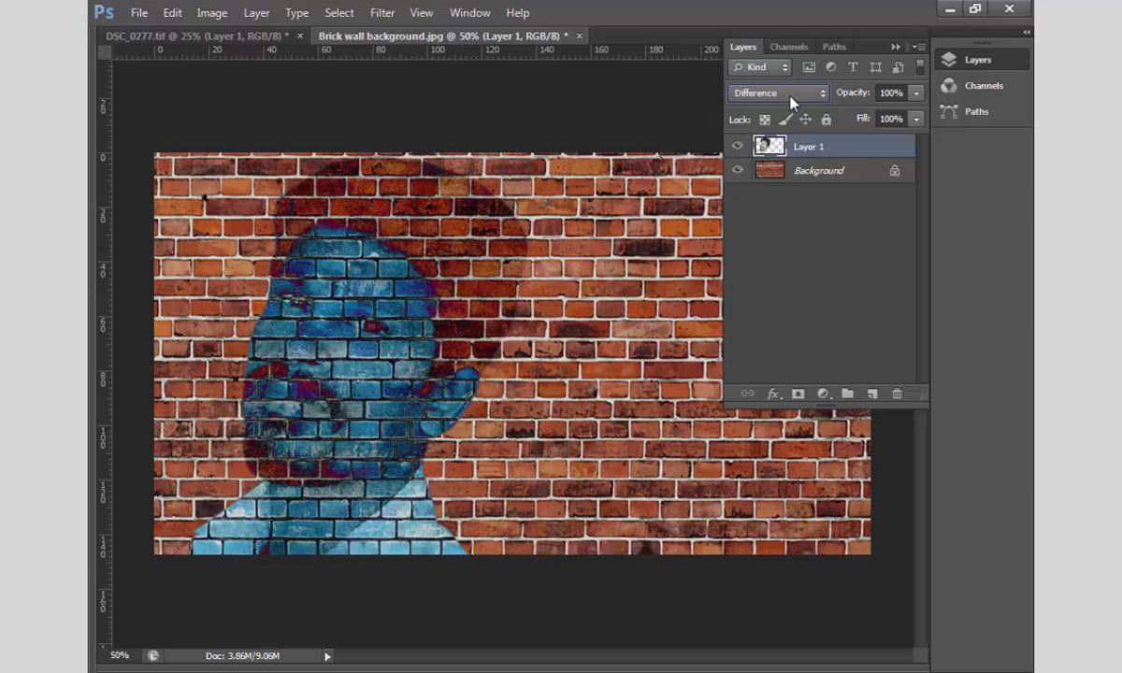
key(Up)
key(Up)
key(Up)
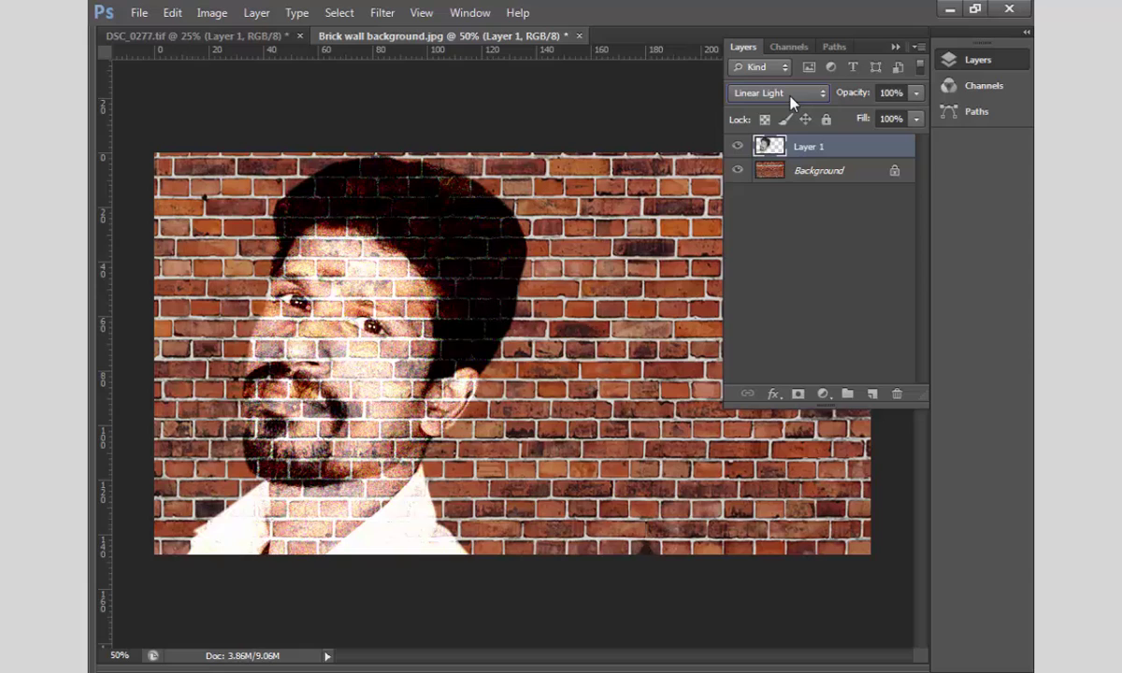
key(Up)
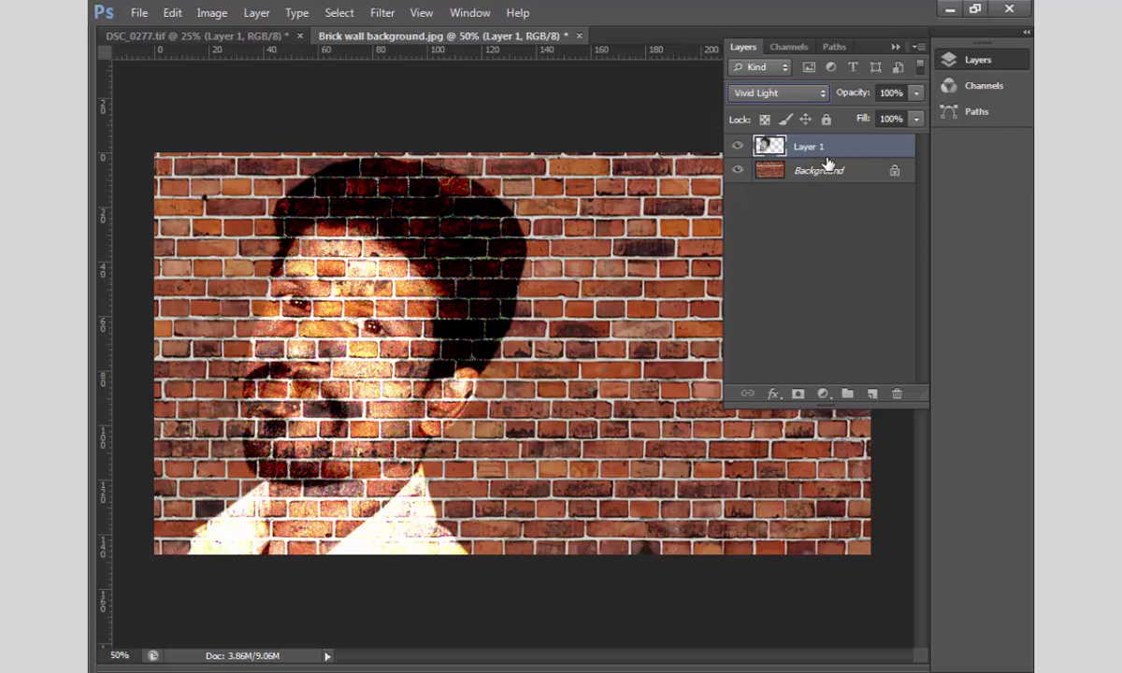
Step: Make the Background layer active from the canvas and show the tools and panels again
key(Tab)
right_click(533, 285)
click(580, 285)
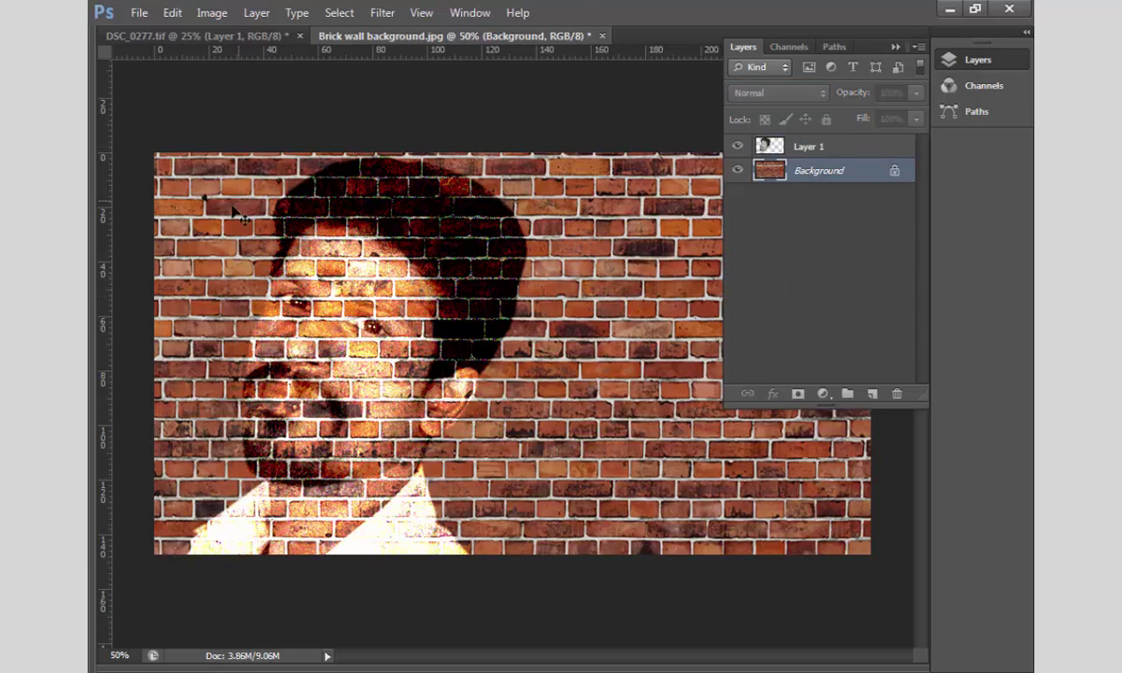
key(Tab)
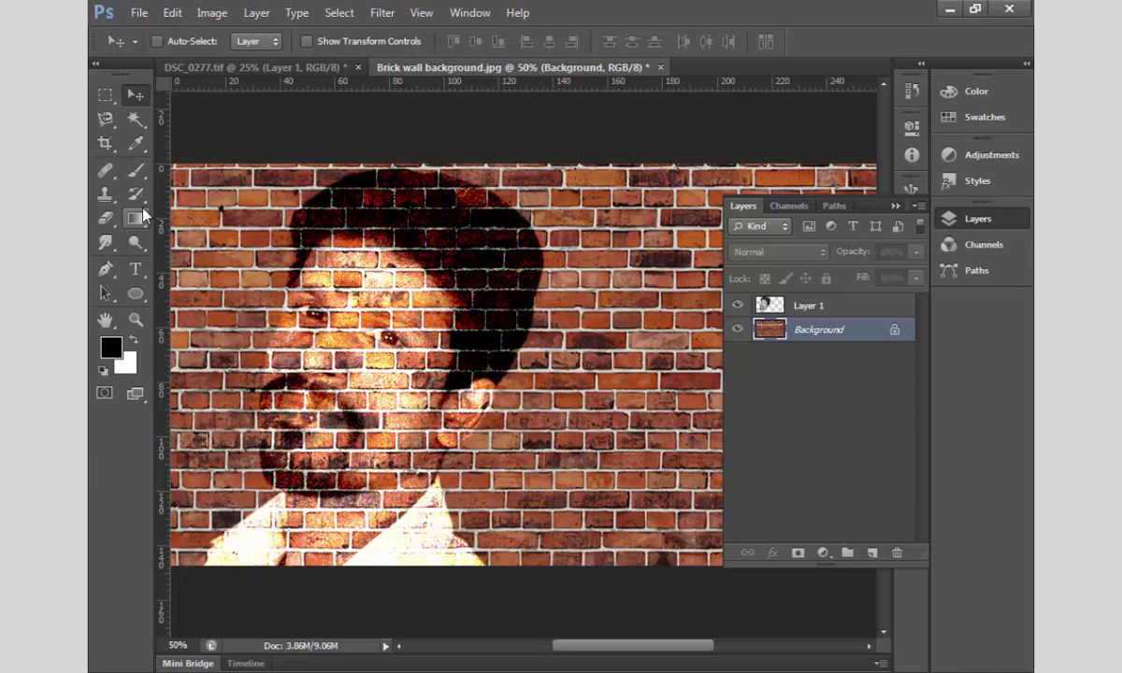
Step: Add two-line white text 'HAPPY' / 'LIFE' on the wall right of the face
click(136, 270)
click(623, 309)
text(FDSA)
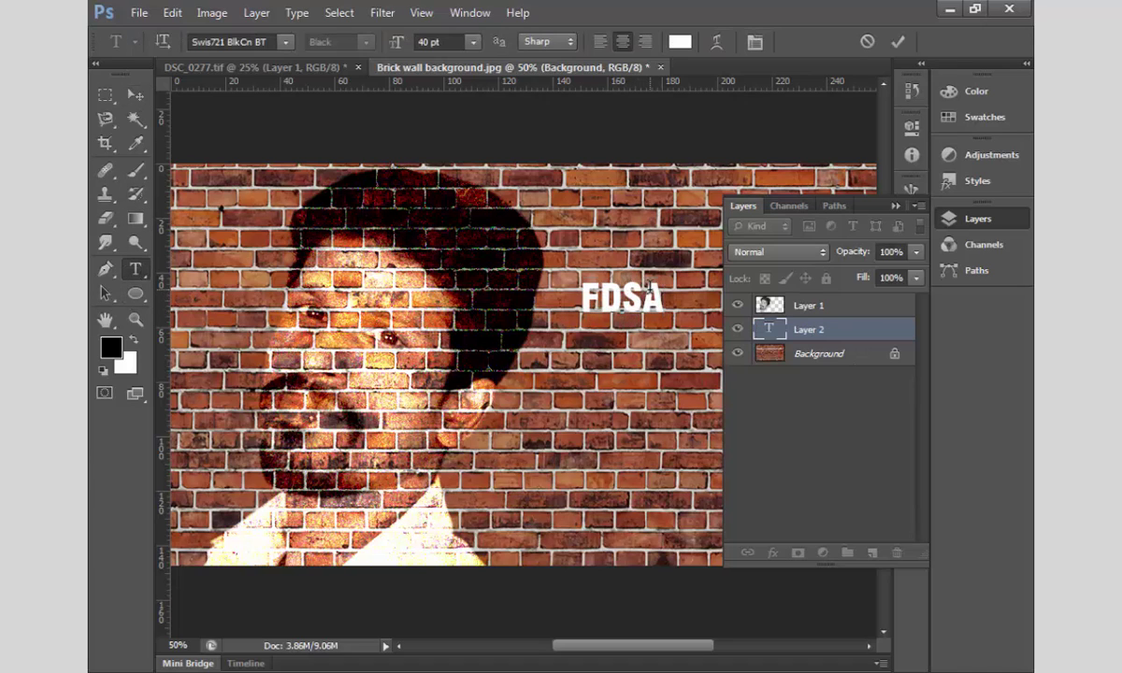
key(ctrl+a)
text(HAPPY)
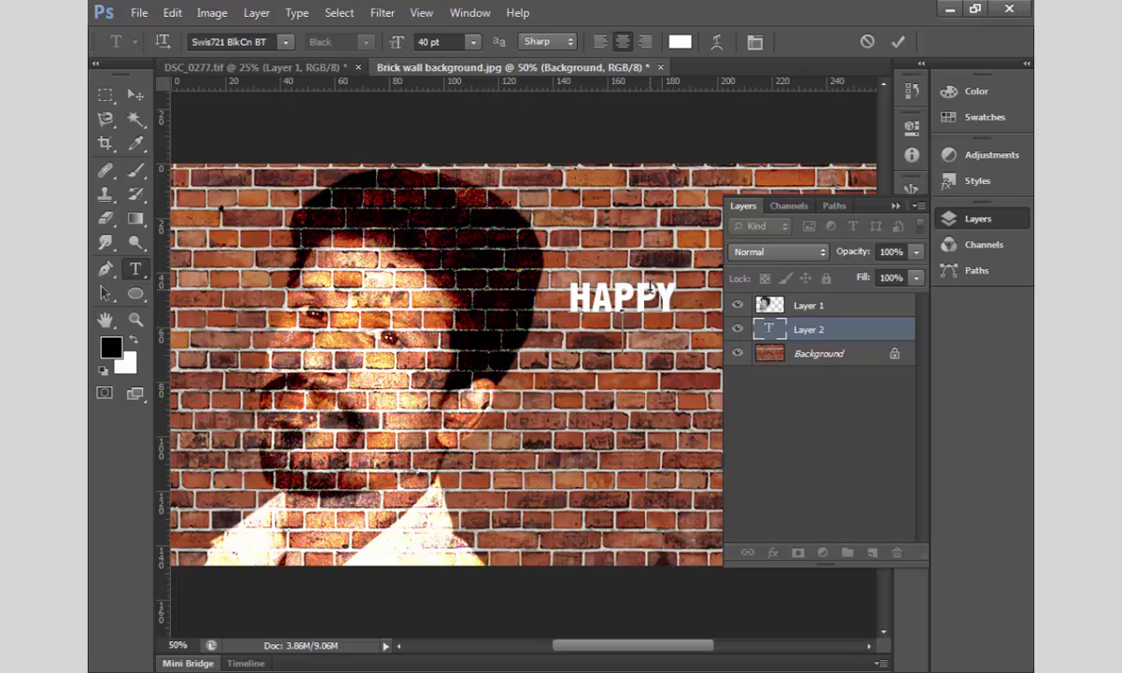
key(Return)
text(LIFE)
key(ctrl+Return)
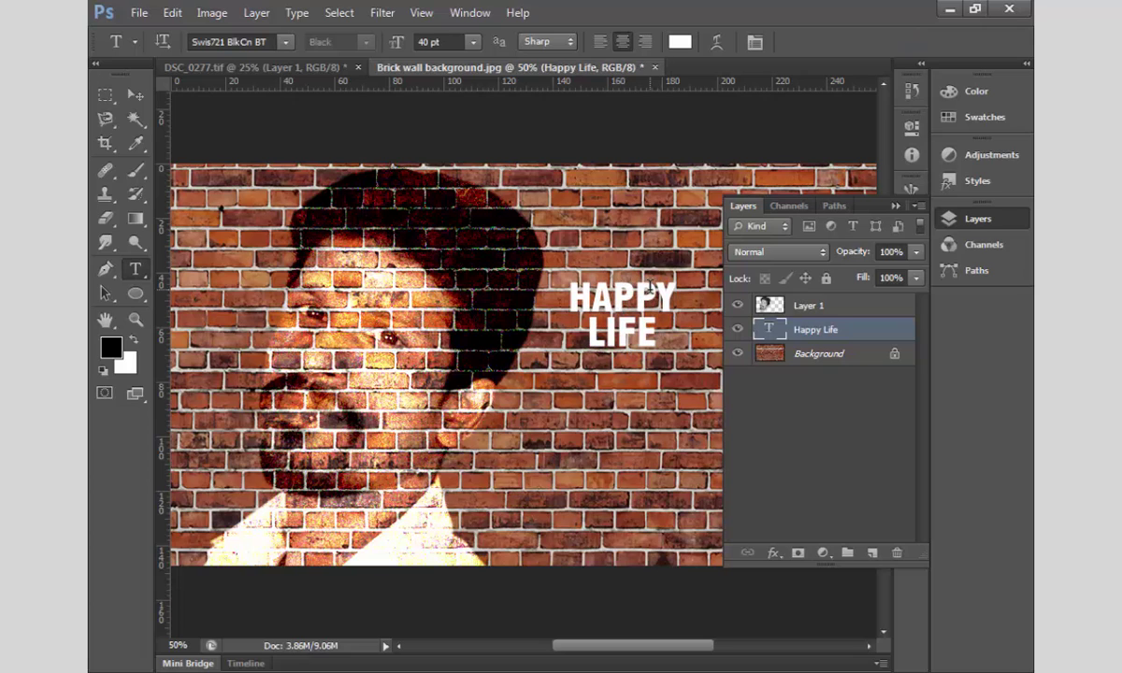
Step: Enlarge the HAPPY LIFE text and move it right and down
click(895, 206)
key(ctrl+t)
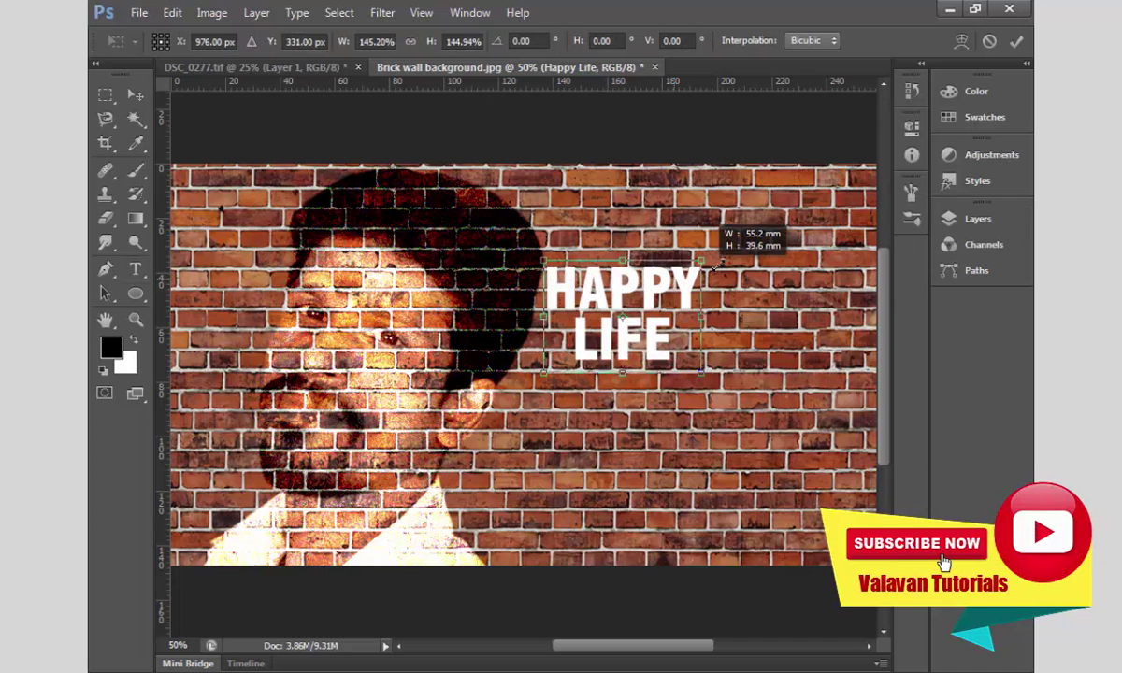
drag(675, 279, 757, 220)
key(Return)
key(v)
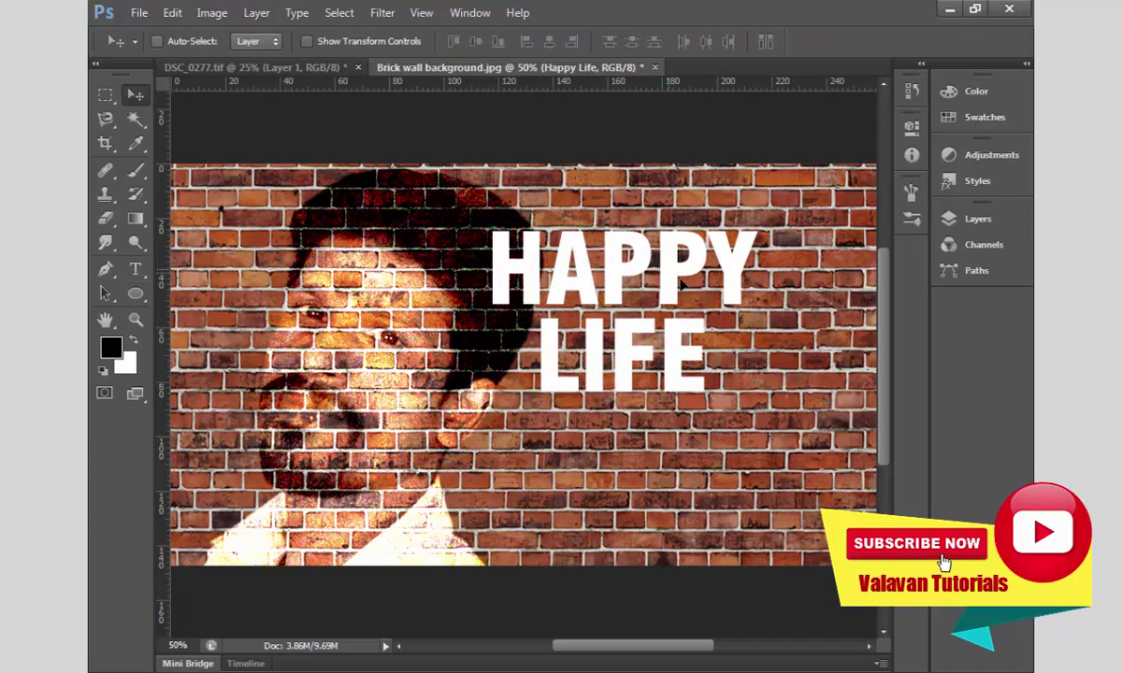
mouse_move(668, 274)
mouse_down()
mouse_move(765, 316)
mouse_move(661, 353)
mouse_move(646, 348)
mouse_up()
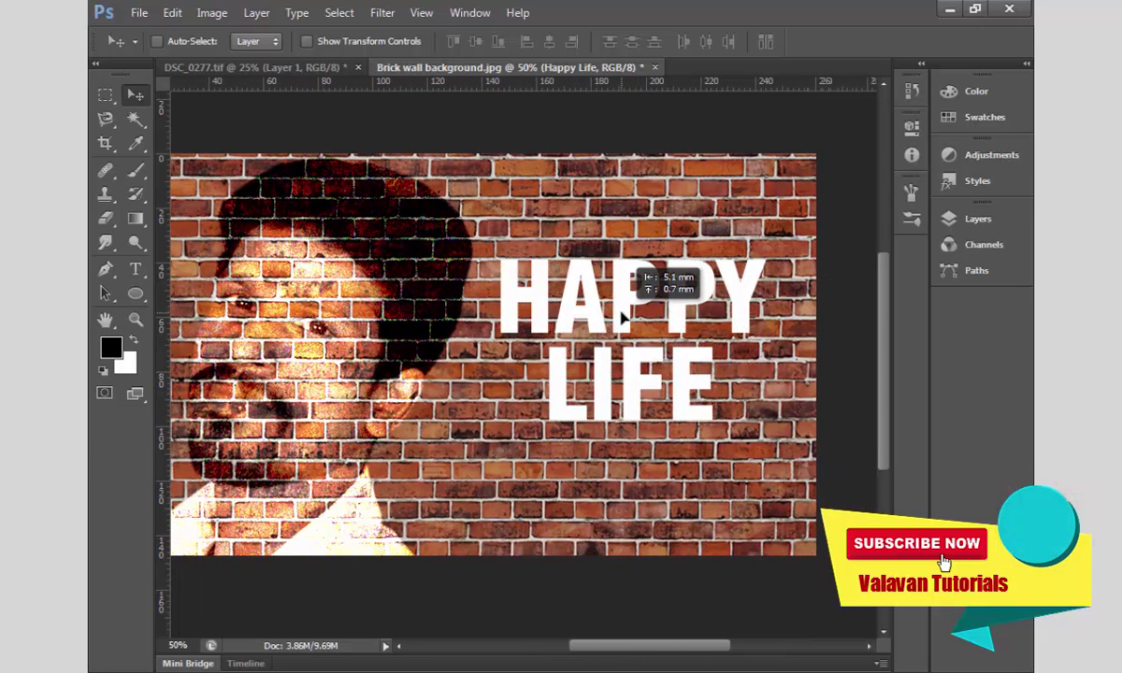
Step: Scale the text further to about 111% and nudge it slightly right
key(ctrl+t)
drag(765, 251, 781, 236)
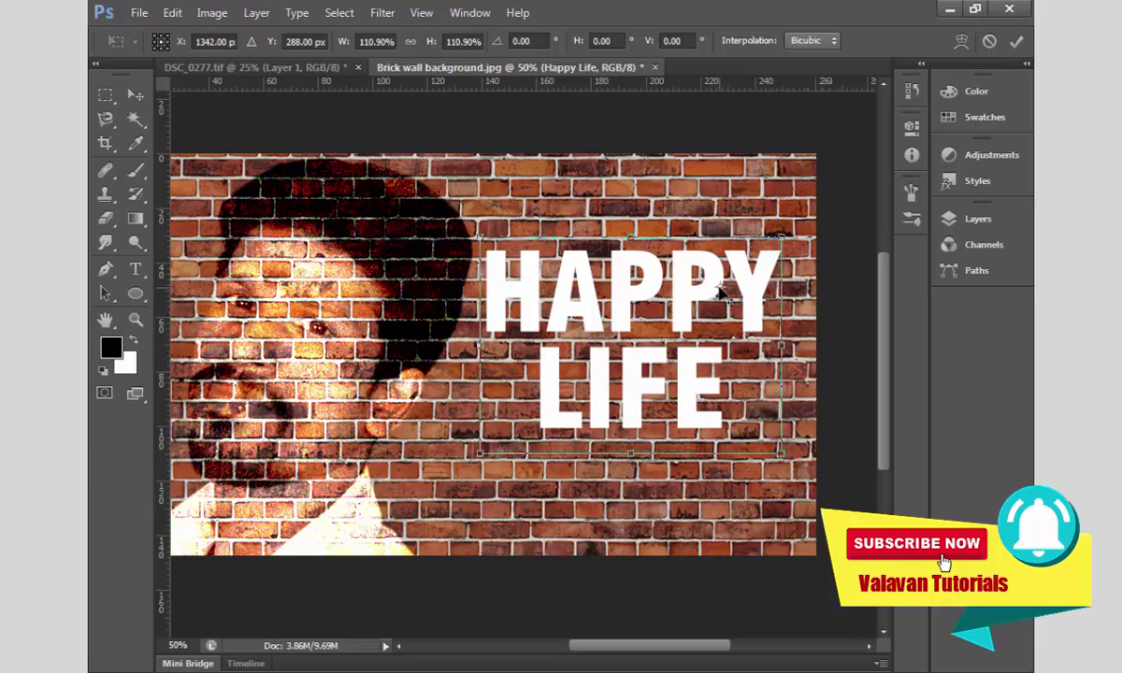
drag(690, 304, 703, 304)
key(Return)
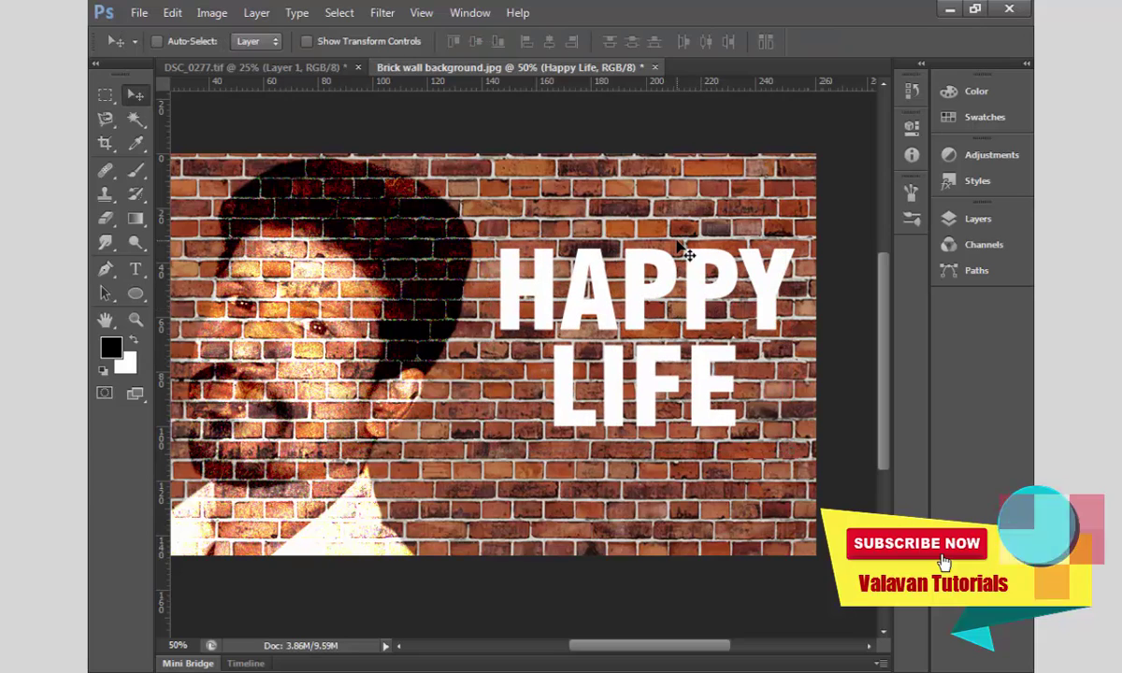
Step: Load the HAPPY LIFE letters as a selection from the Layers panel
key(Tab)
key(Tab)
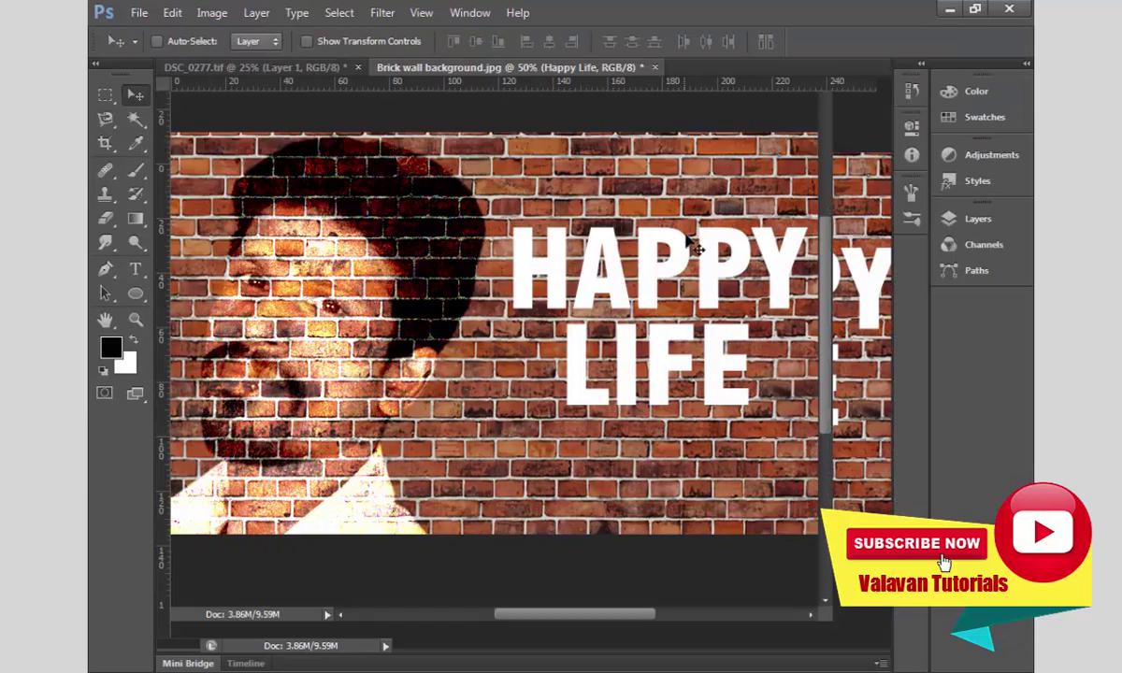
click(991, 220)
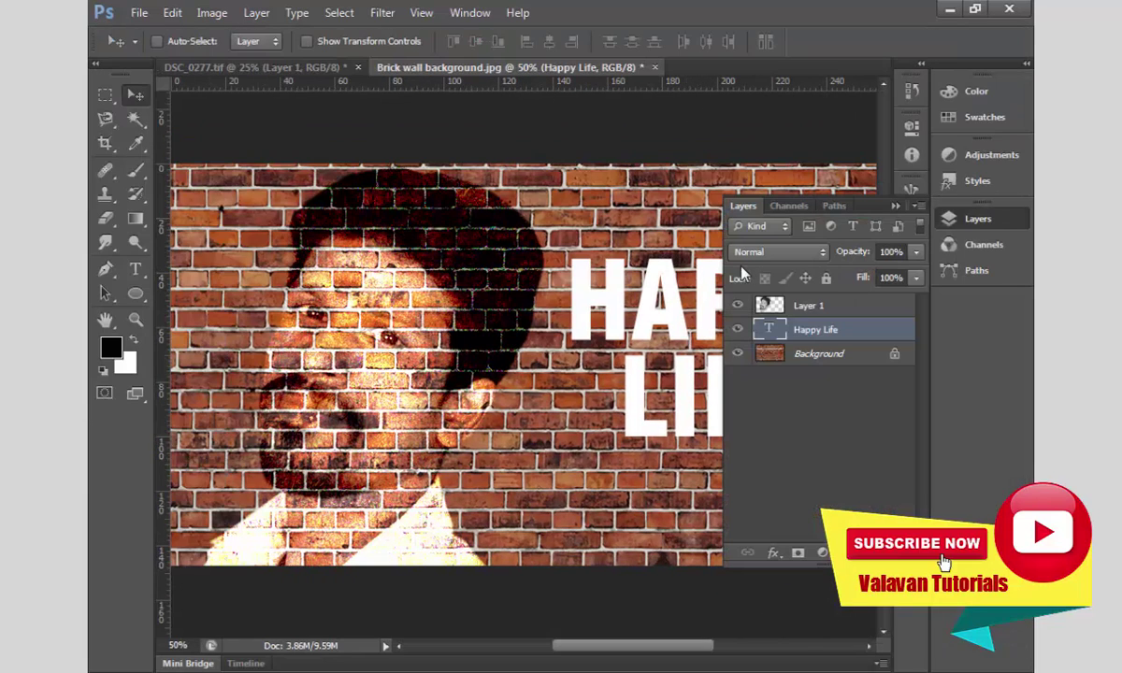
ctrl+click(802, 335)
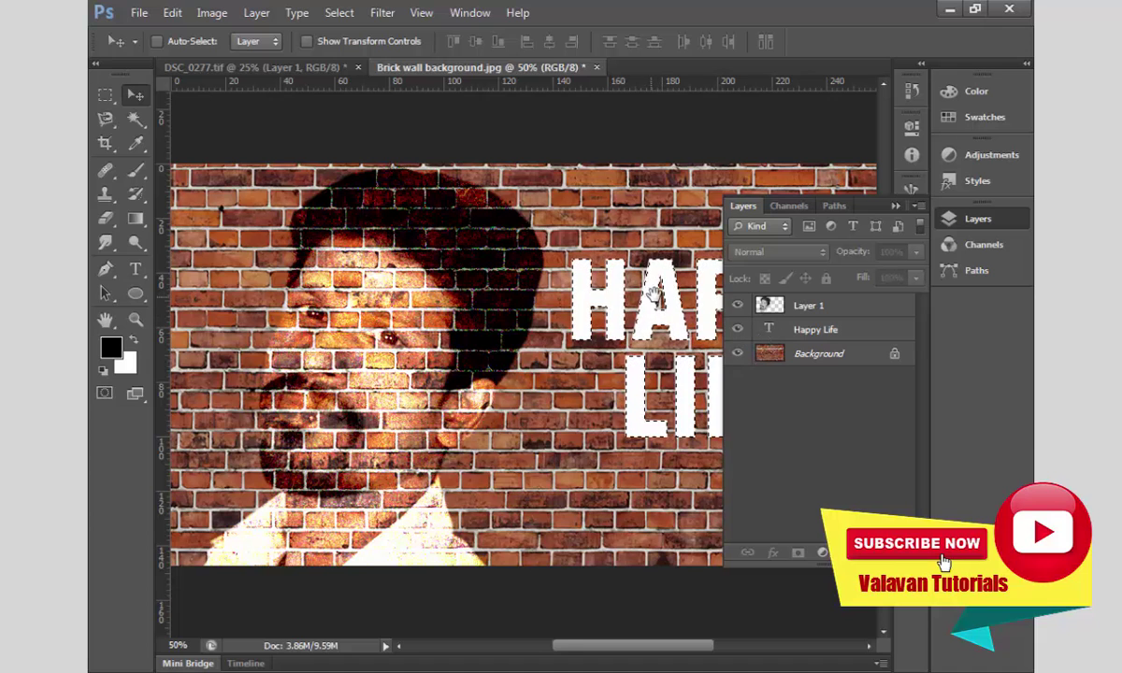
Step: Copy the letter-shaped bricks from the Background into a new Layer 2 via Layer Via Copy
scroll(753, 299, right, 2)
click(827, 355)
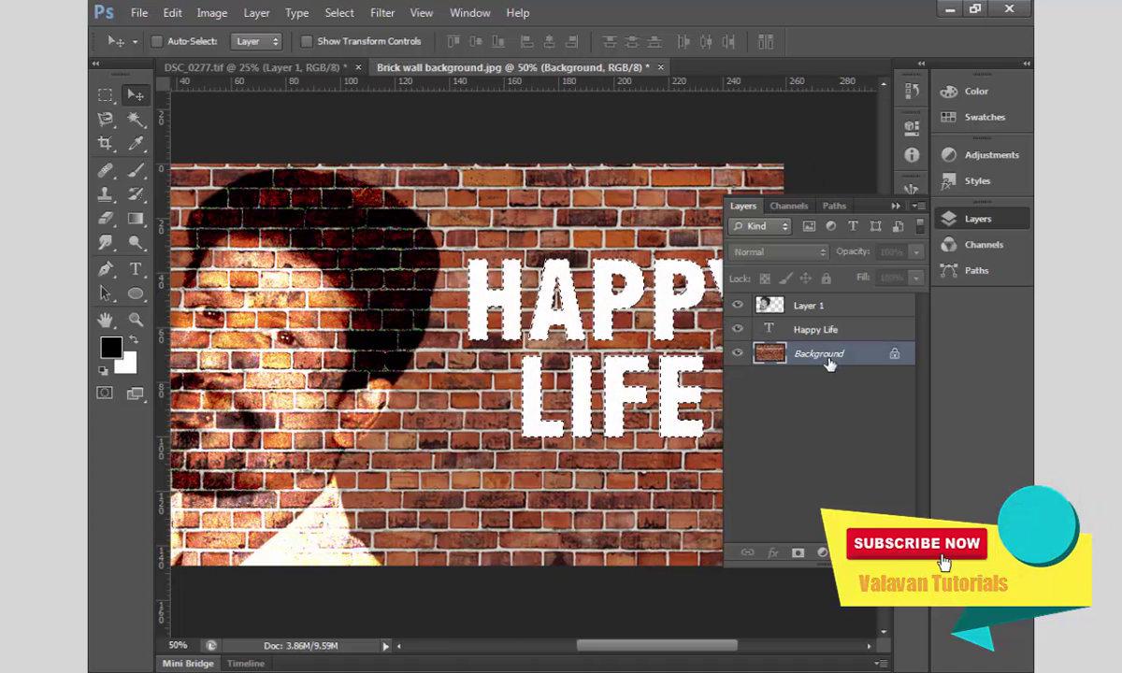
click(257, 13)
mouse_move(280, 33)
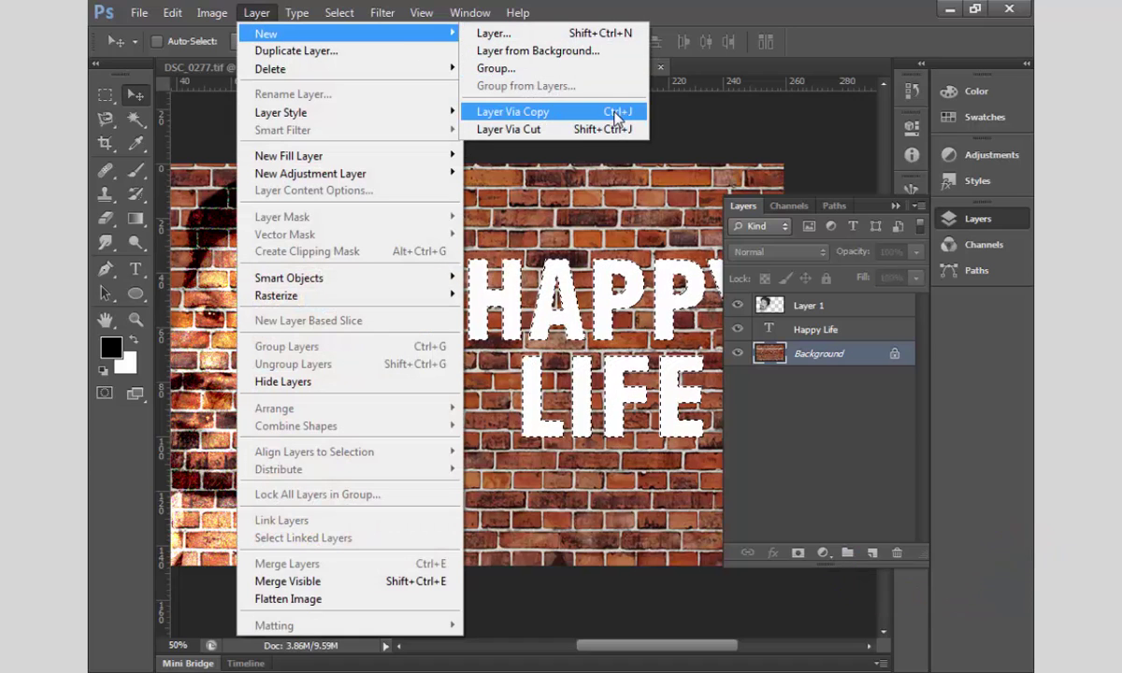
click(617, 116)
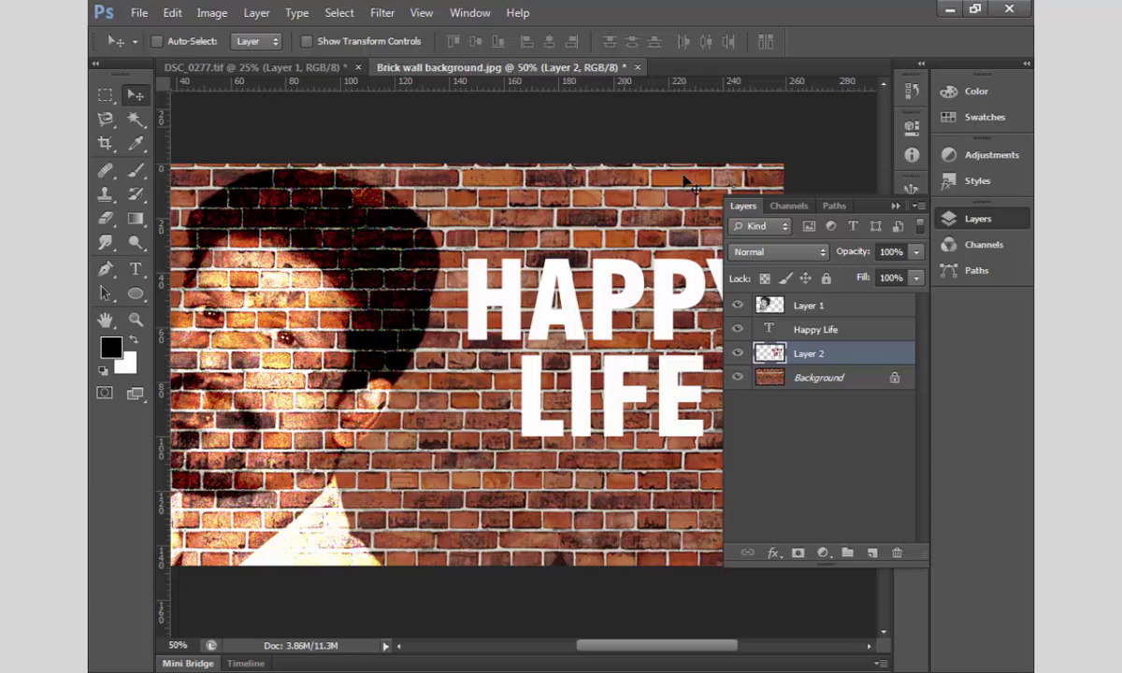
Step: Hide the white HAPPY LIFE text layer and make Layer 2 active
click(828, 335)
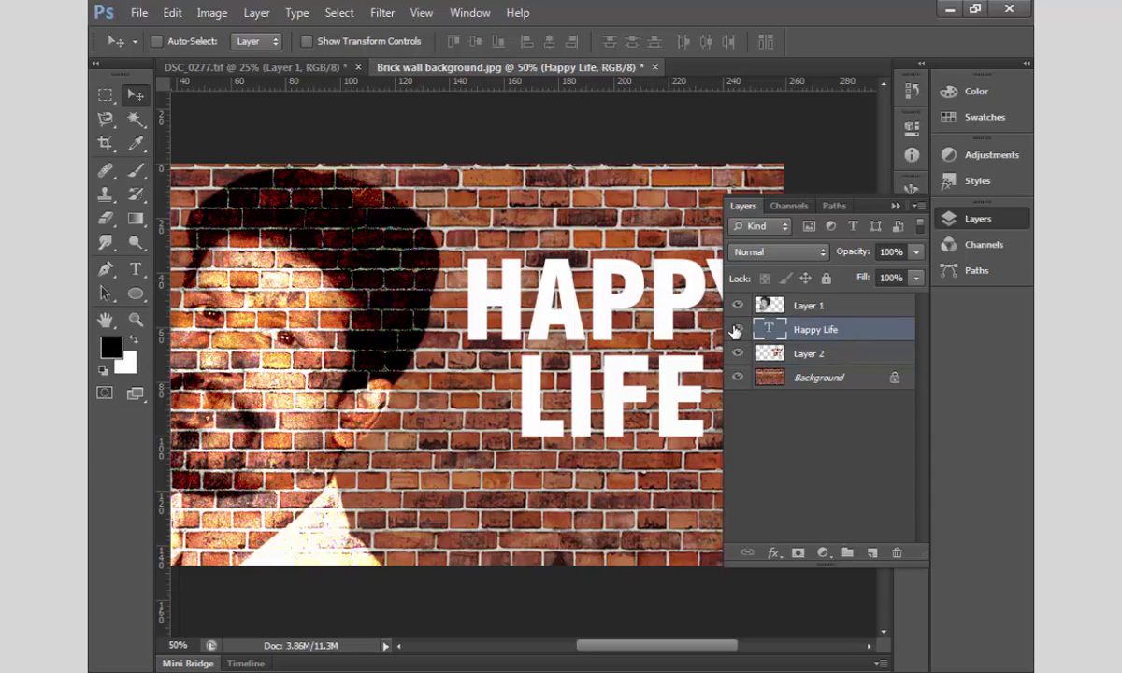
click(739, 331)
click(821, 359)
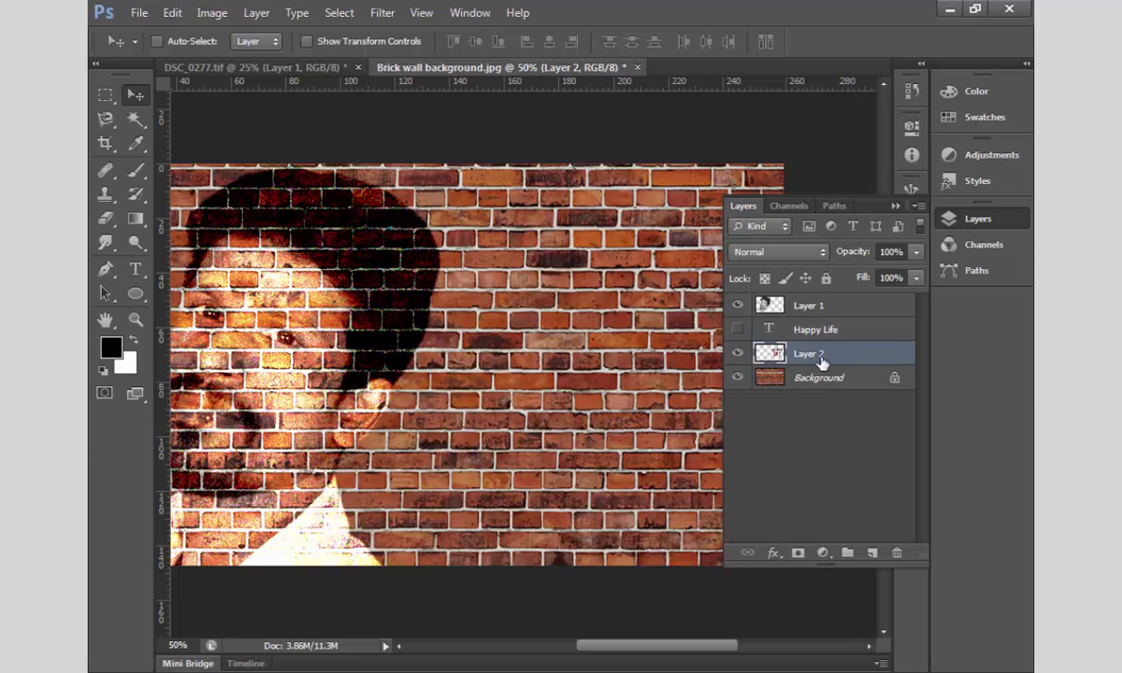
click(776, 552)
Step: Add a Drop Shadow to Layer 2 with an increased distance
click(810, 541)
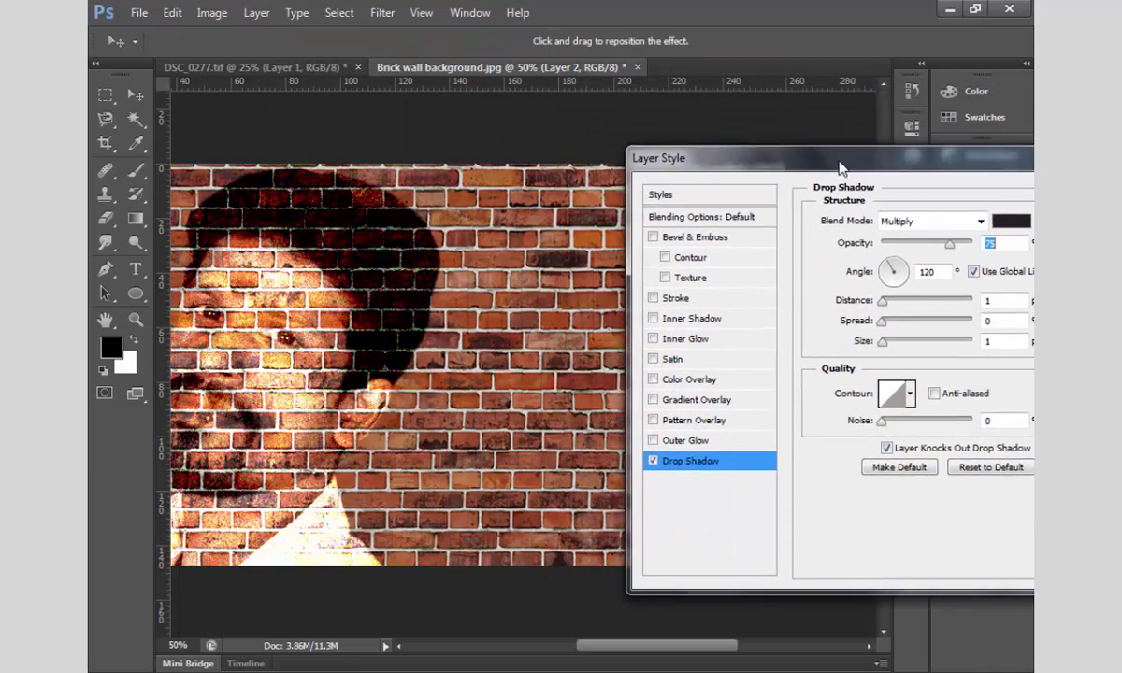
drag(536, 95, 881, 141)
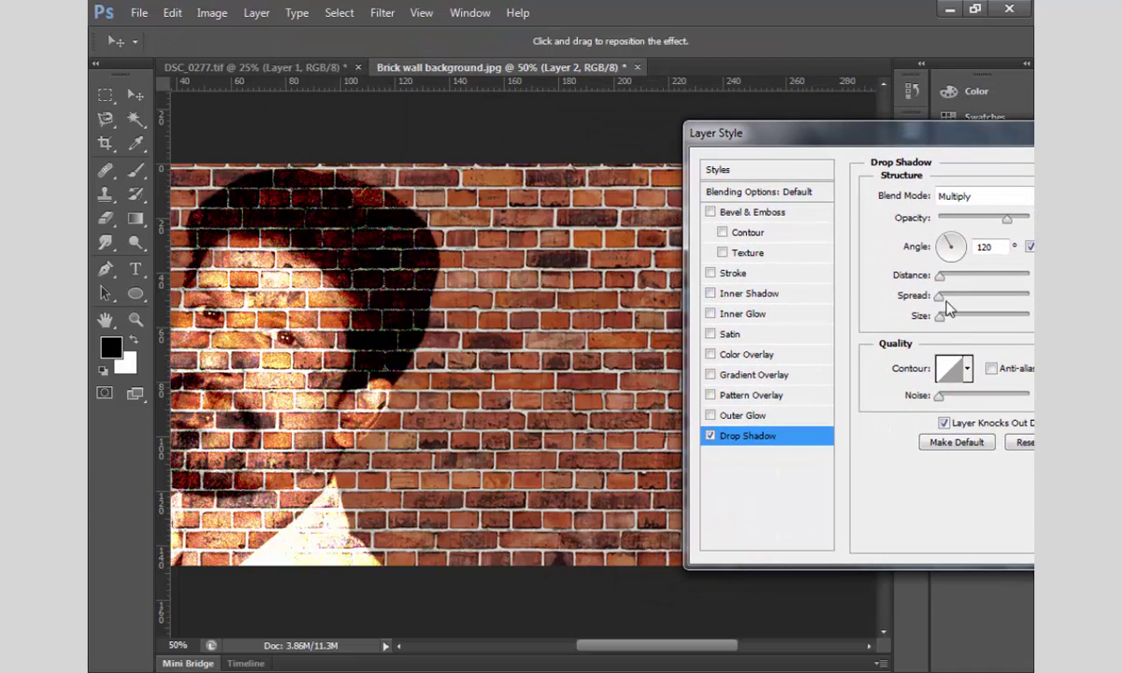
drag(943, 277, 951, 317)
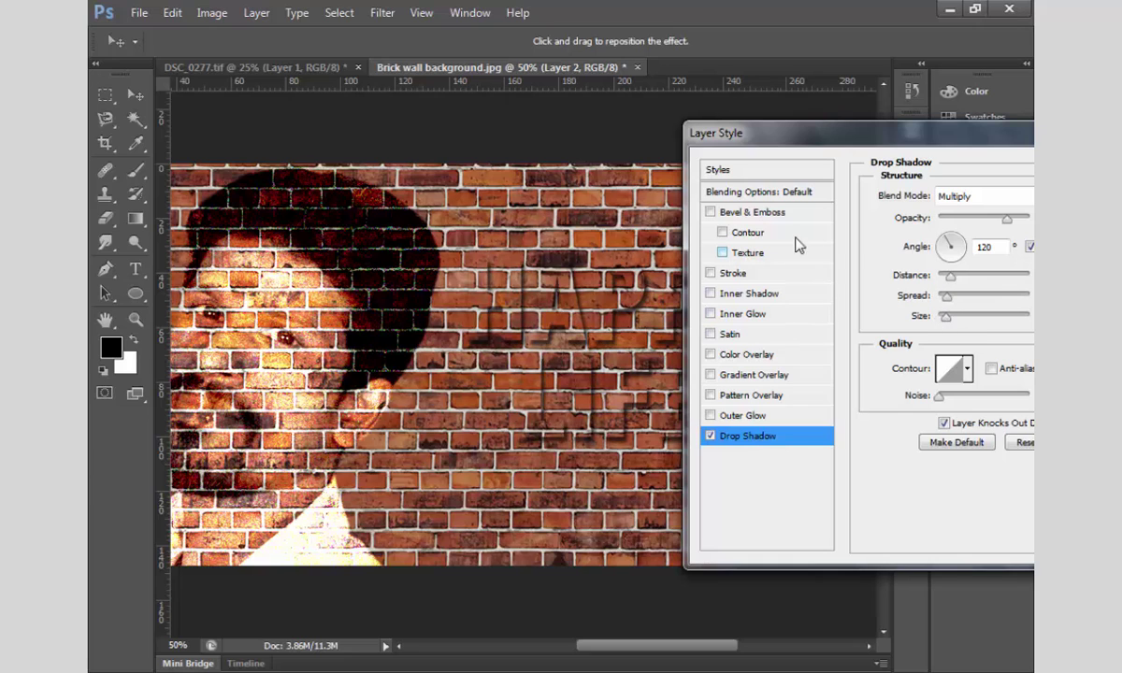
drag(820, 152, 787, 139)
Step: Add Bevel & Emboss with depth 205 and size 6, and apply the layer styles
click(716, 198)
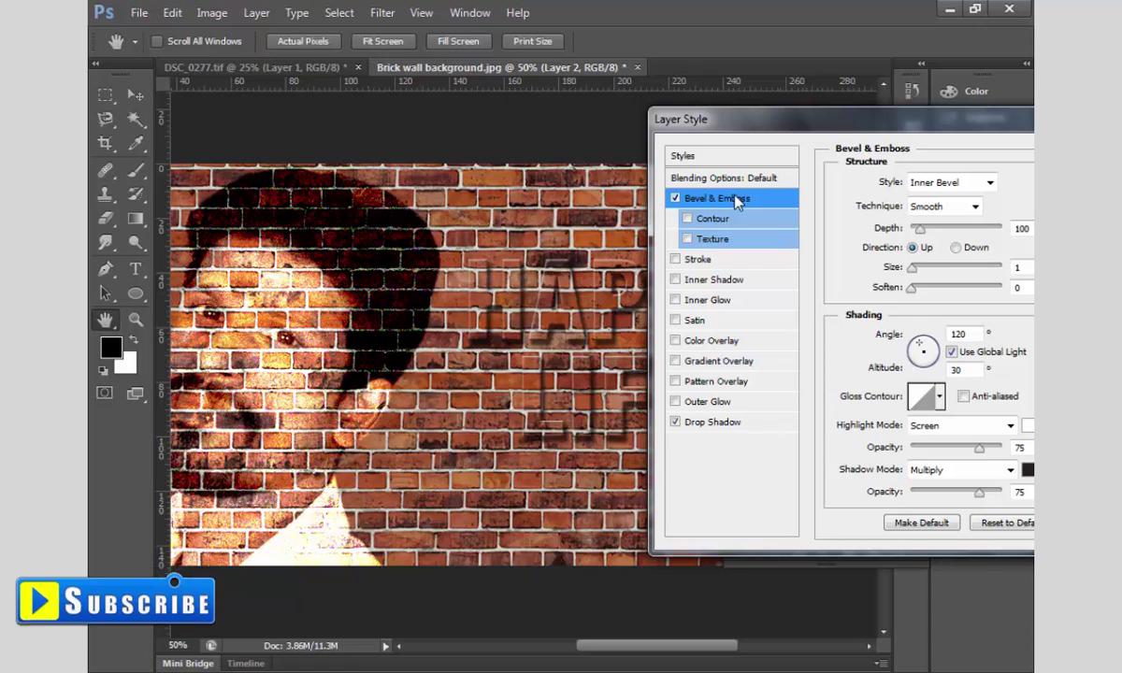
drag(919, 228, 929, 229)
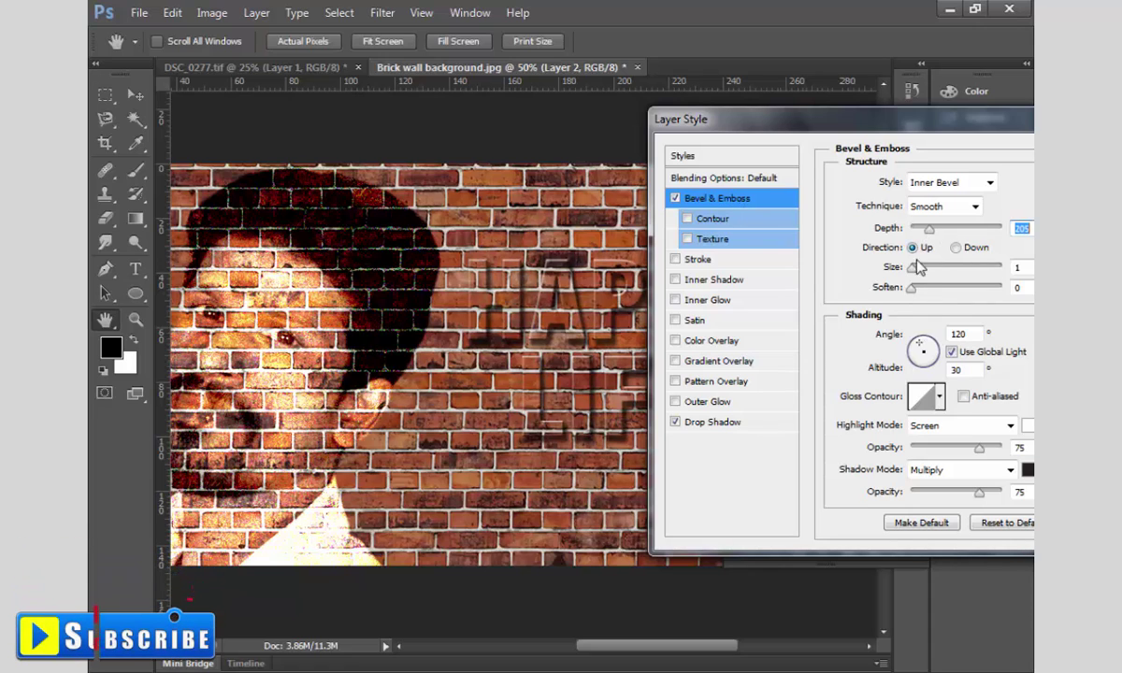
click(915, 267)
text(6)
key(Tab)
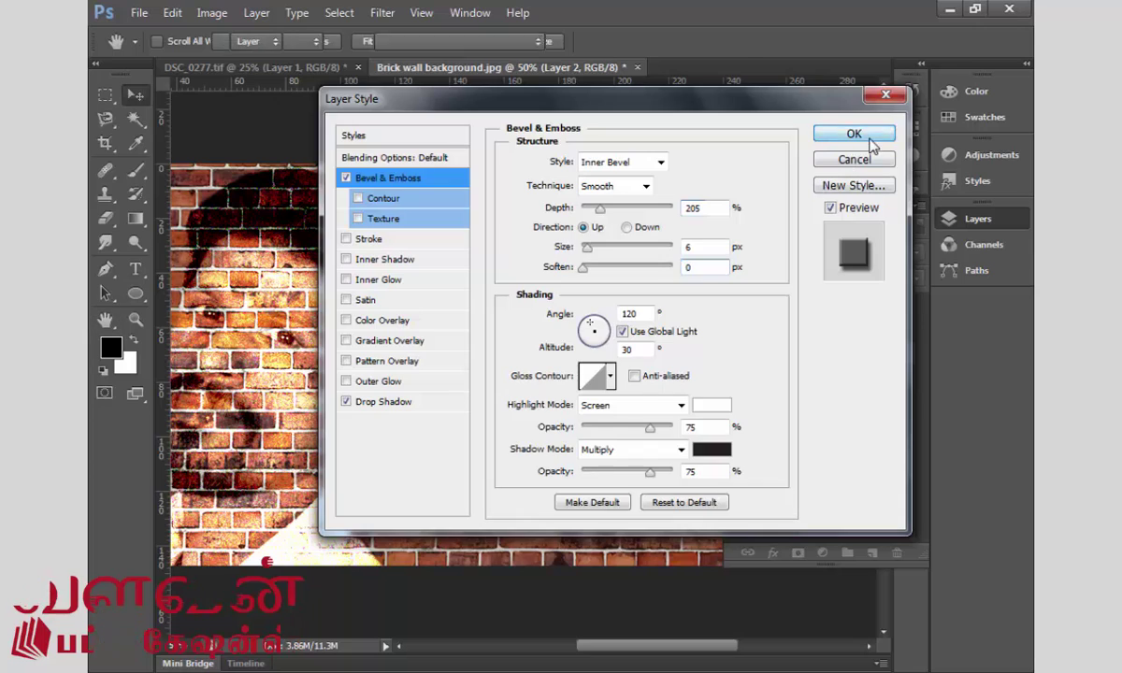
click(855, 133)
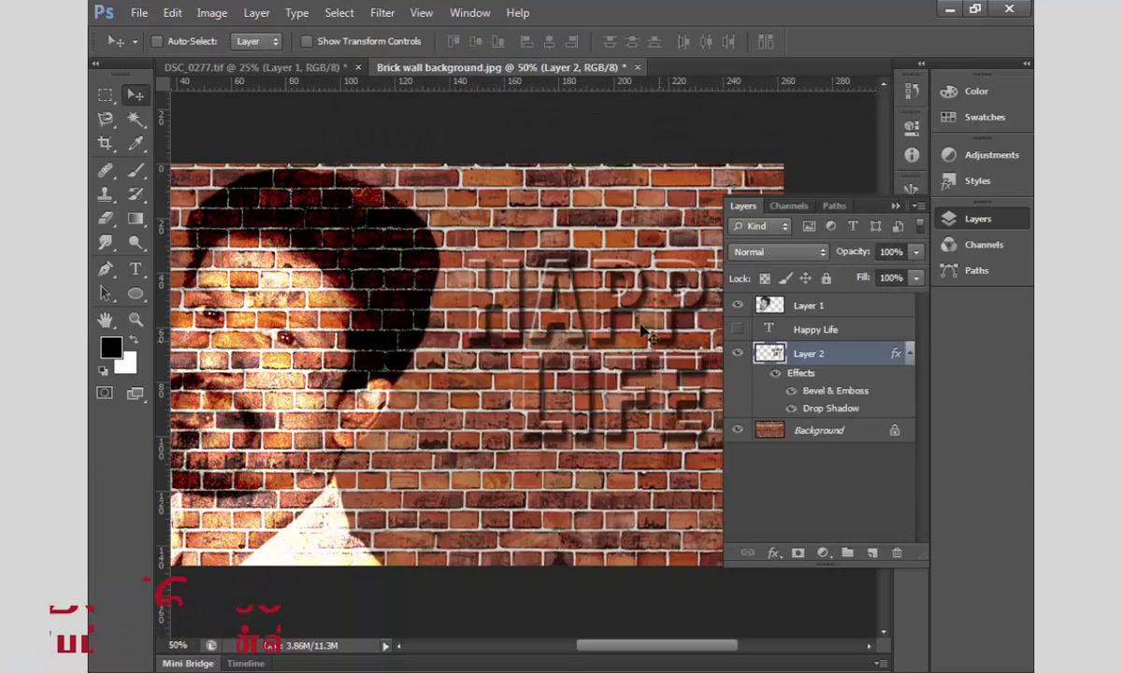
Step: Hide the panels and apply Curves to Layer 2, lifting input 147 to output 189
key(Tab)
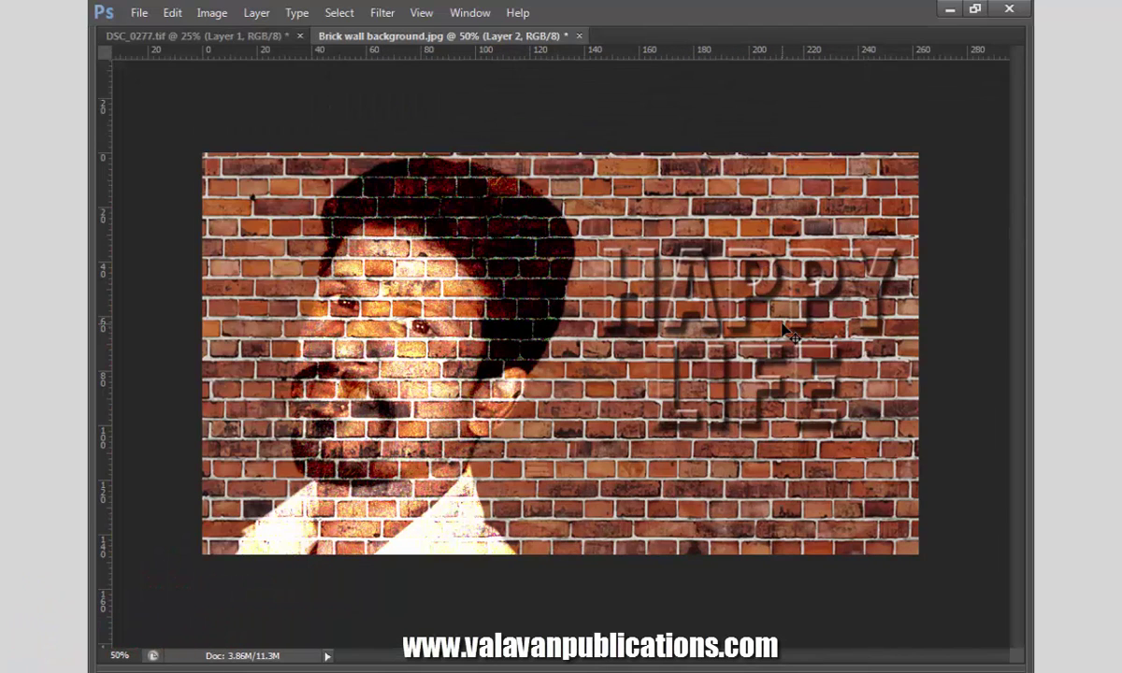
click(210, 13)
click(493, 95)
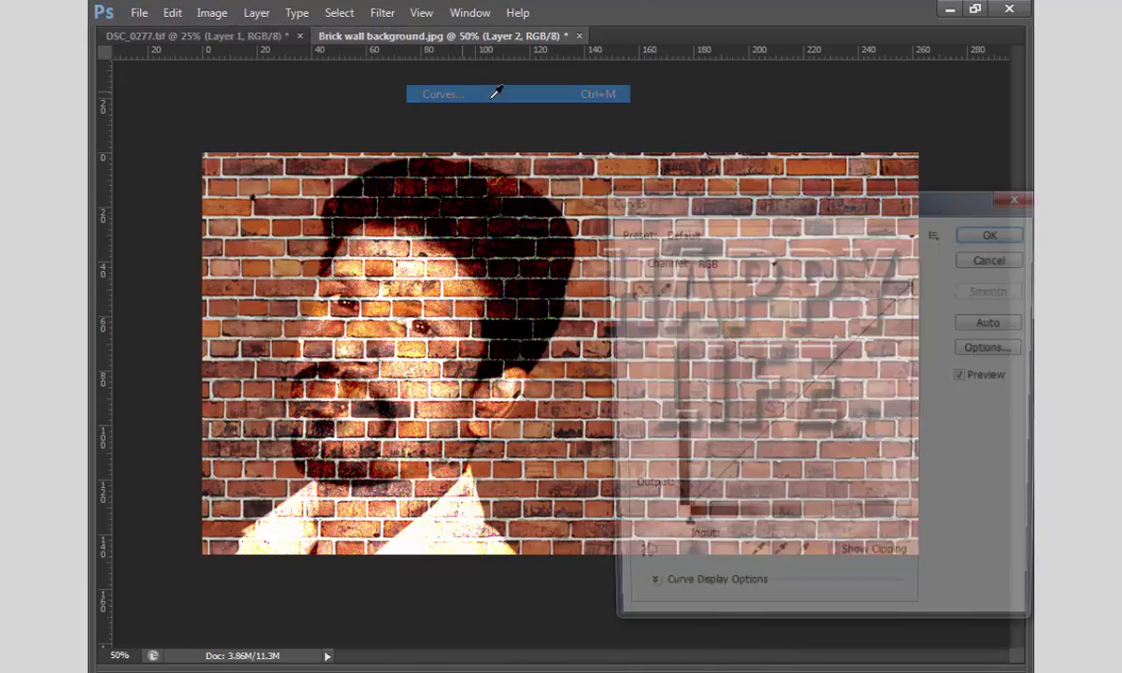
drag(756, 214, 308, 190)
drag(376, 350, 371, 321)
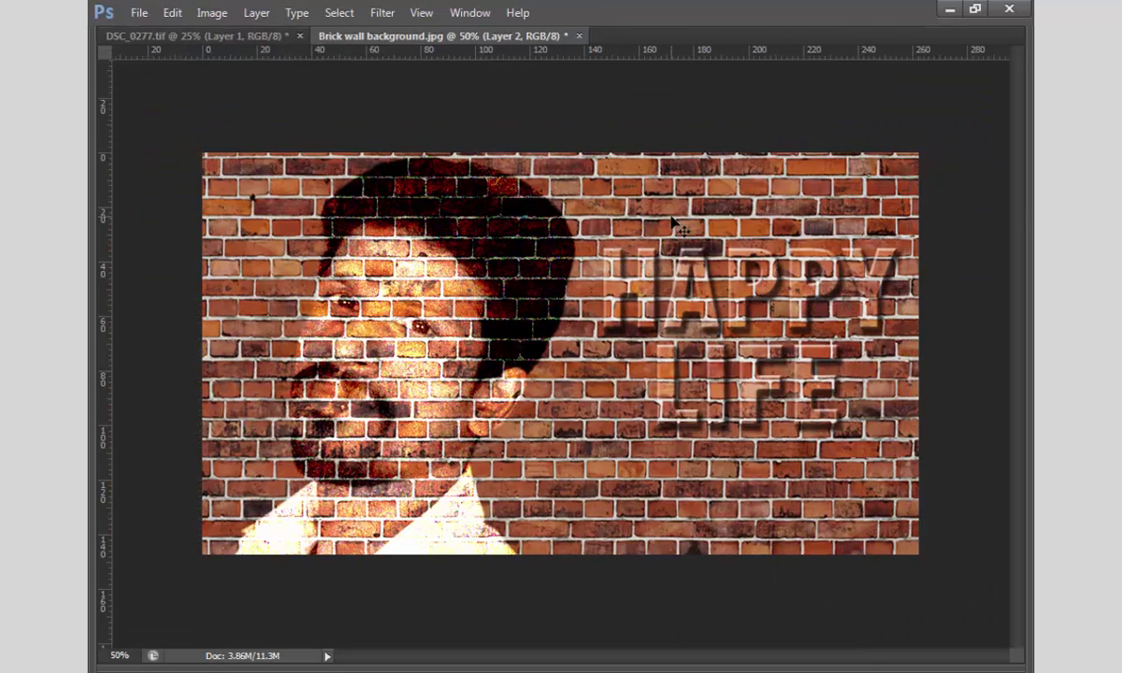
key(ctrl+minus)
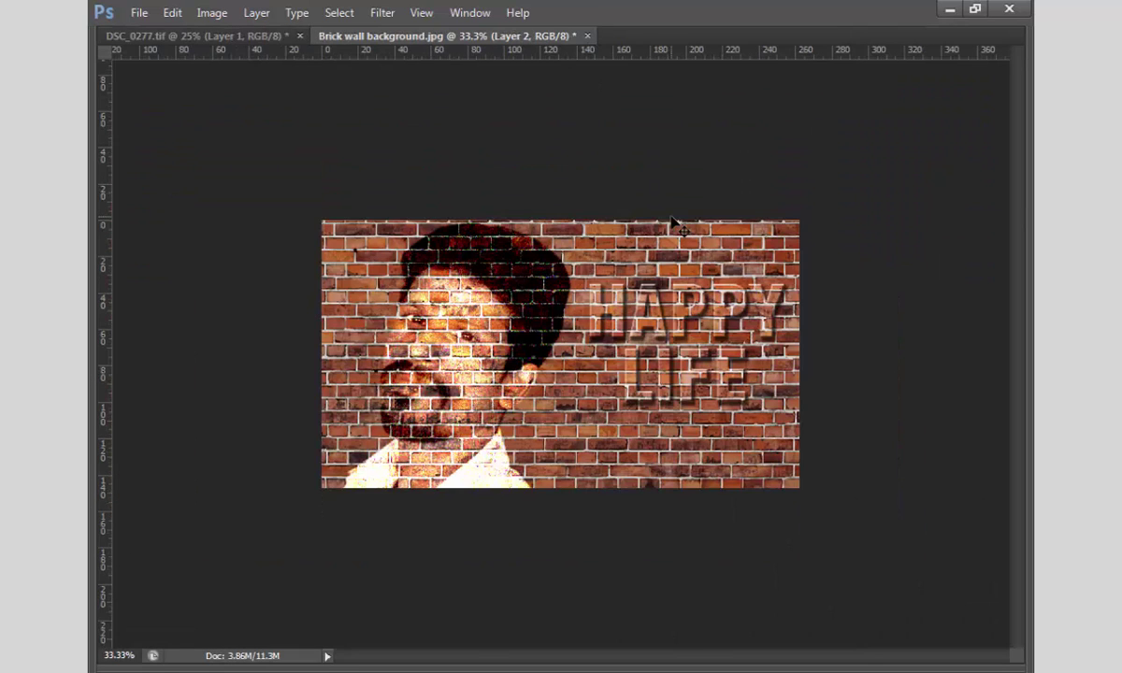